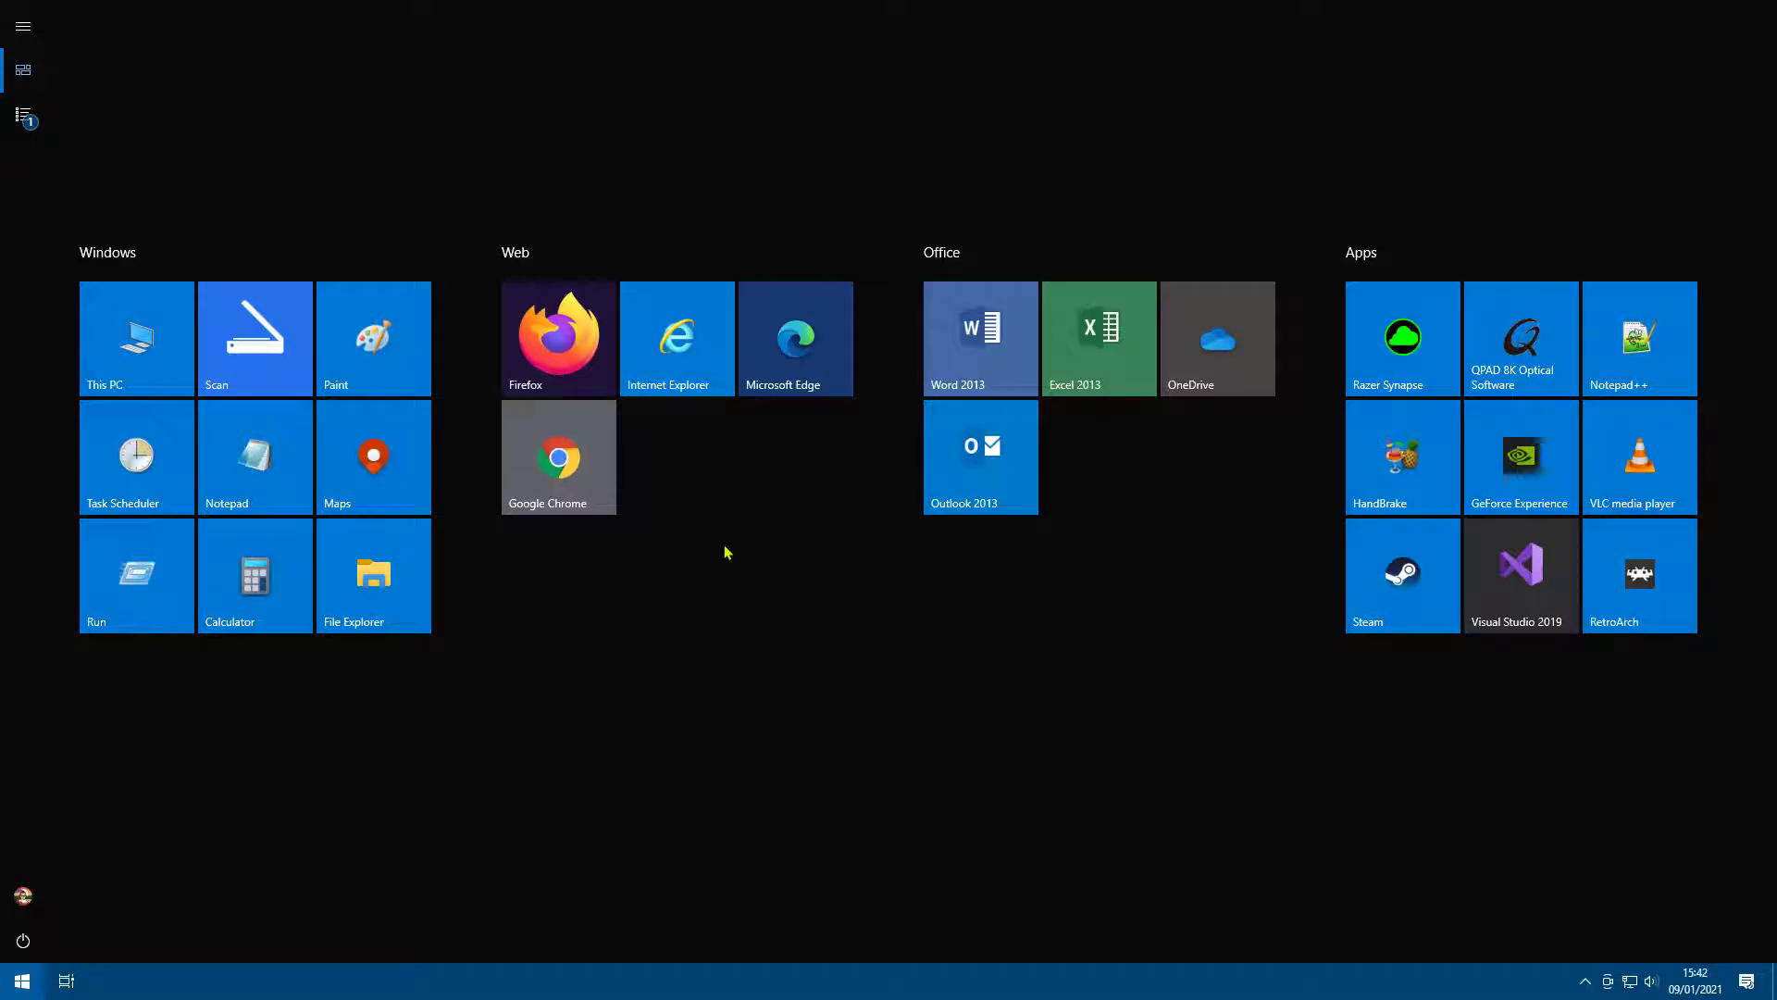
right_click(673, 364)
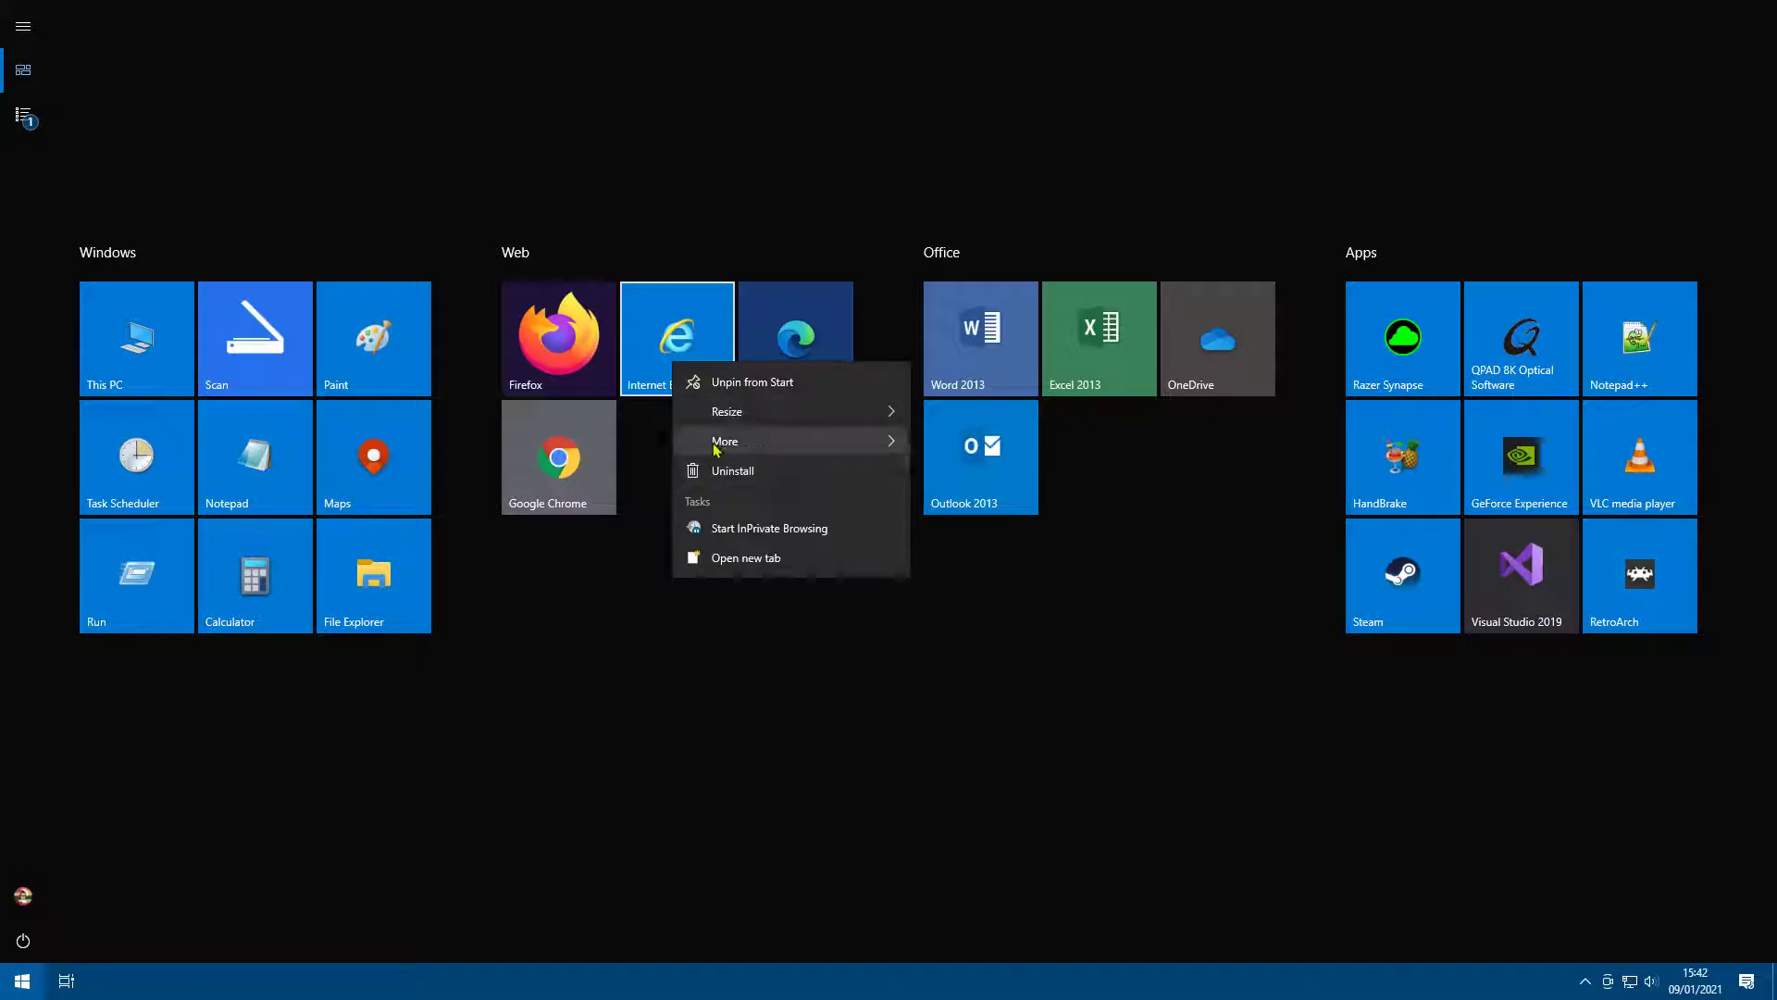
mouse_move(715, 450)
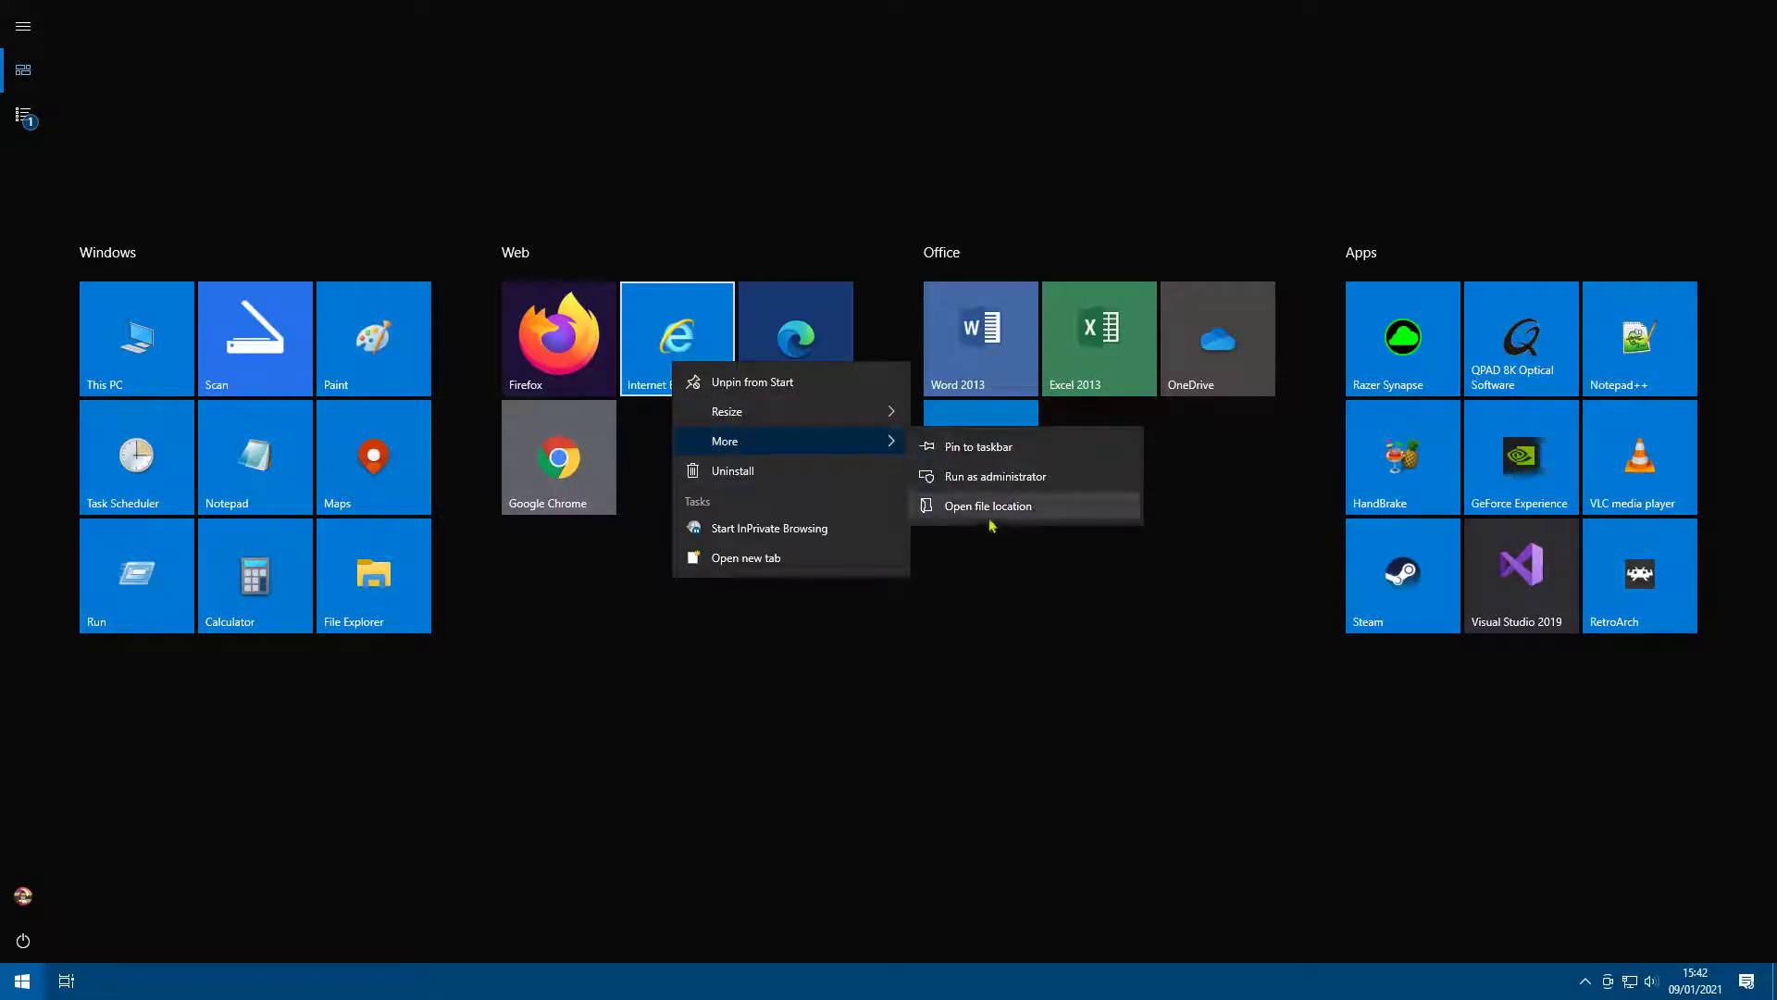
click(792, 732)
click(11, 983)
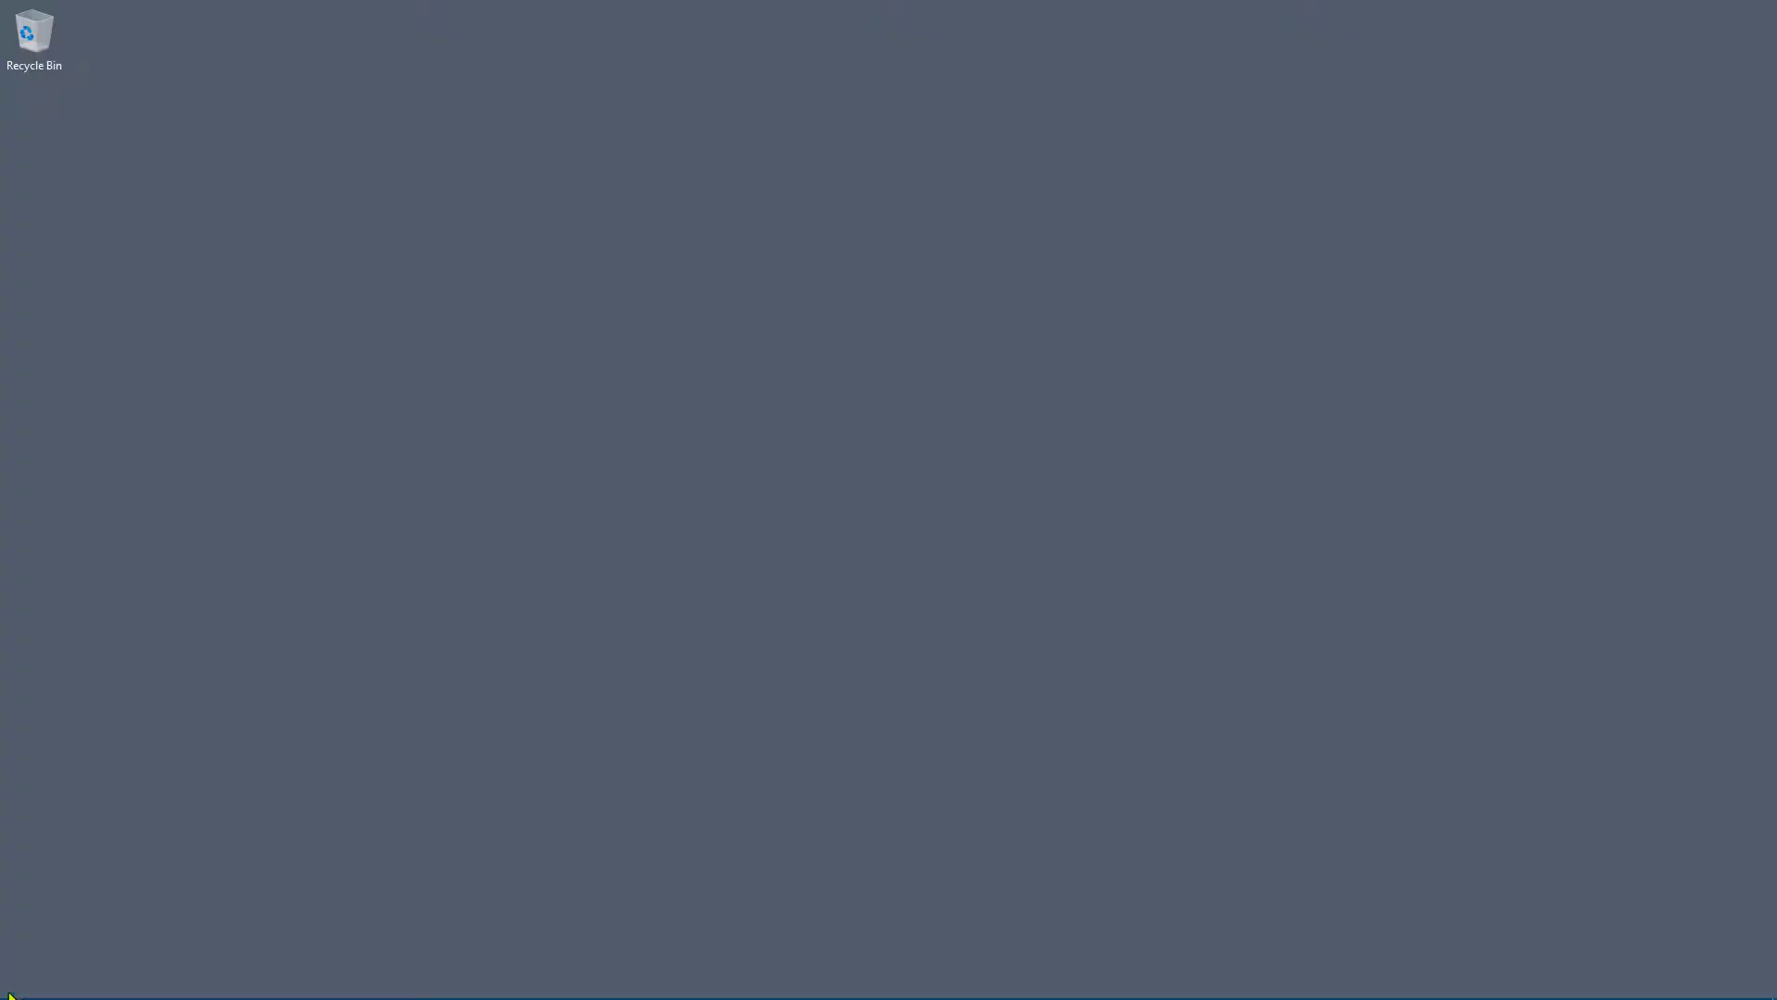
Search Windows for "internet e" and open the file location of the Internet Explorer app.
key(super)
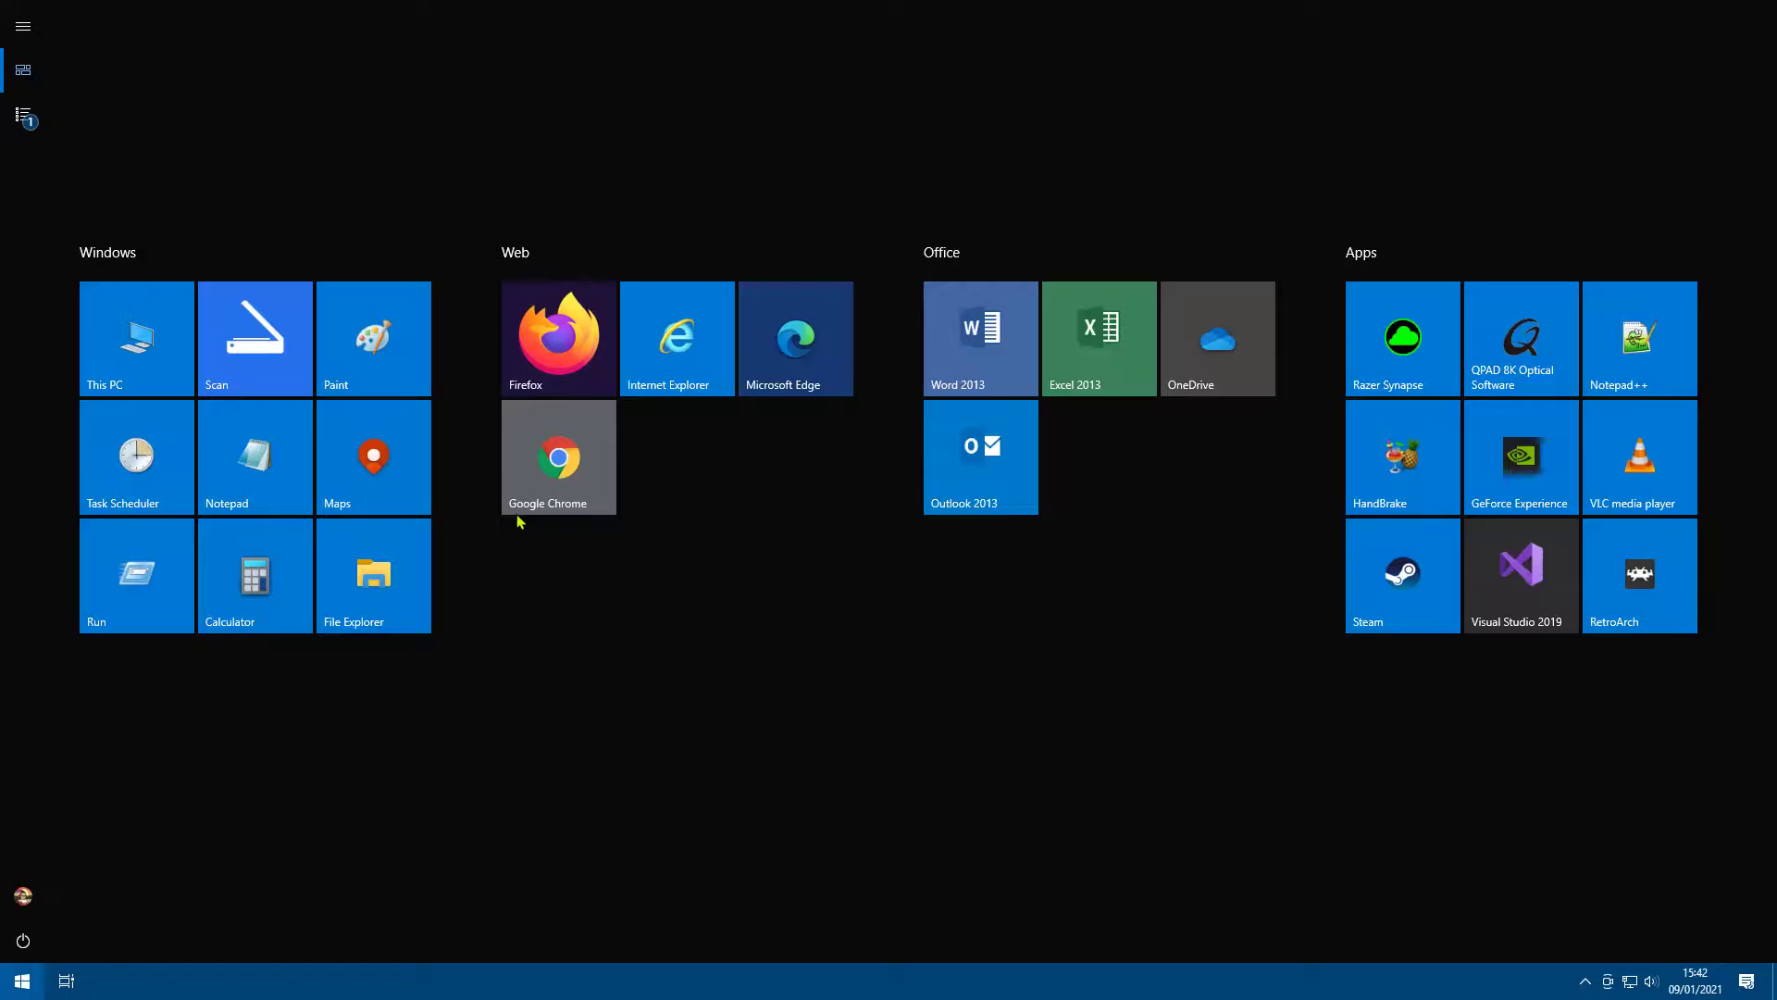
text(internet)
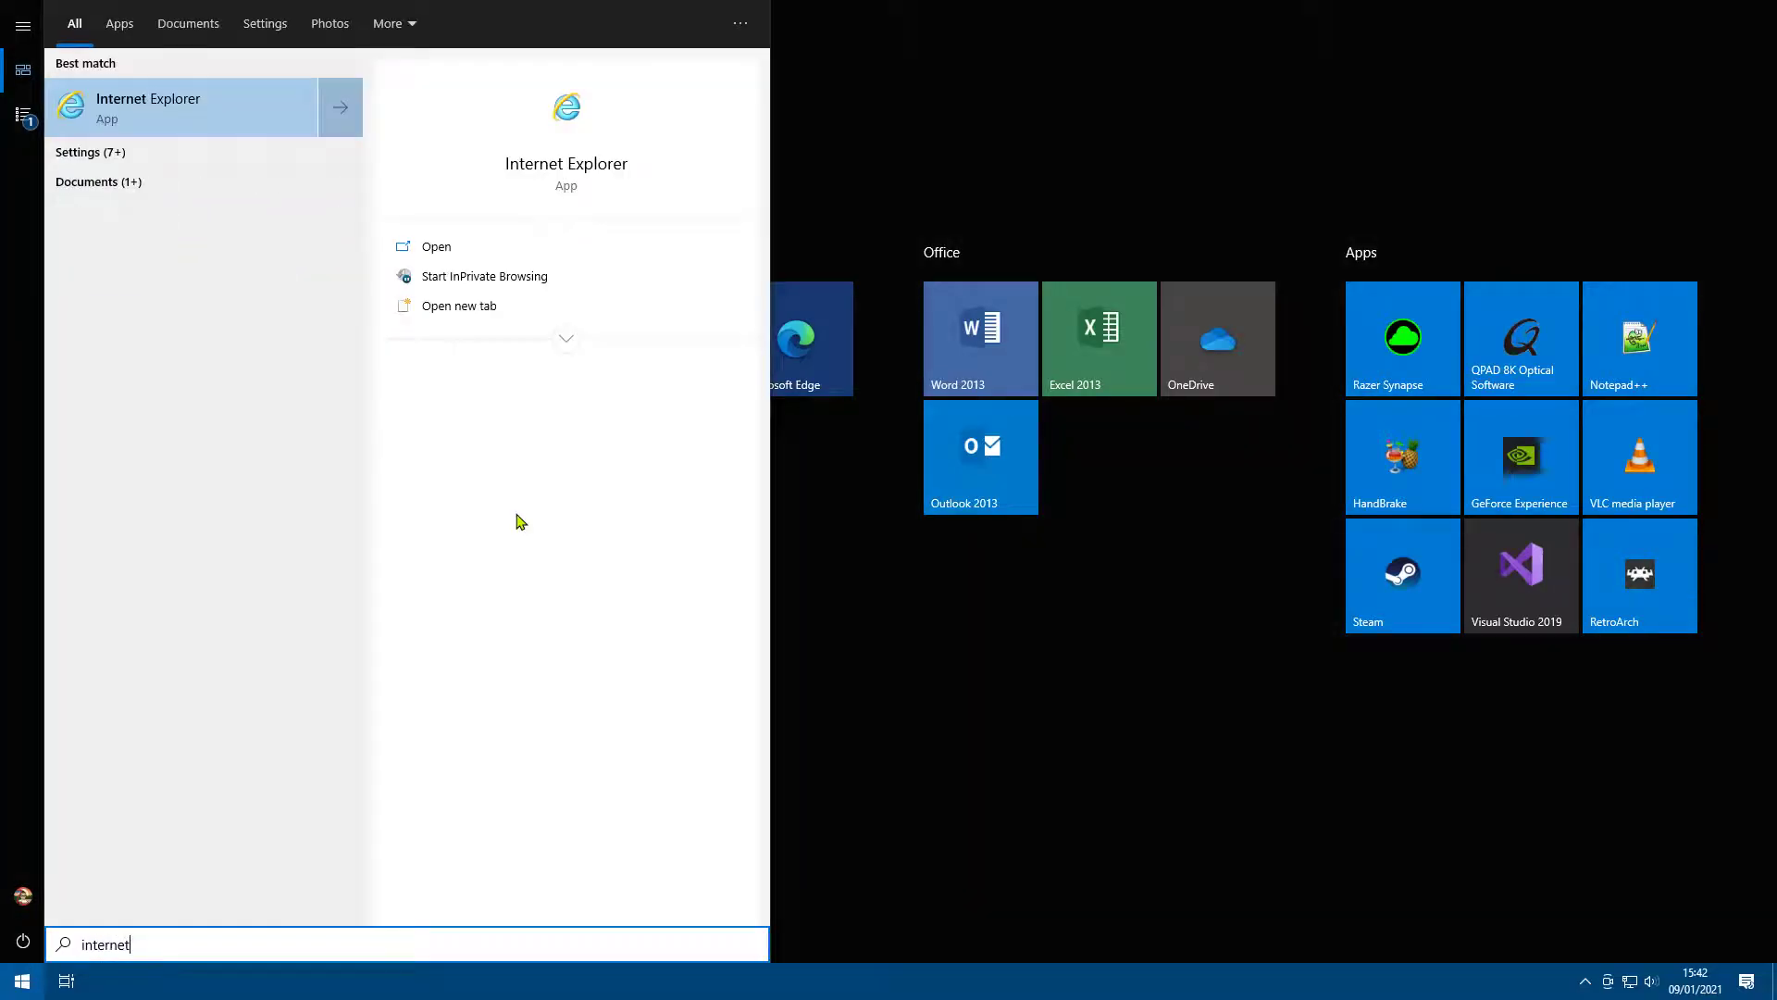
text( e)
click(553, 347)
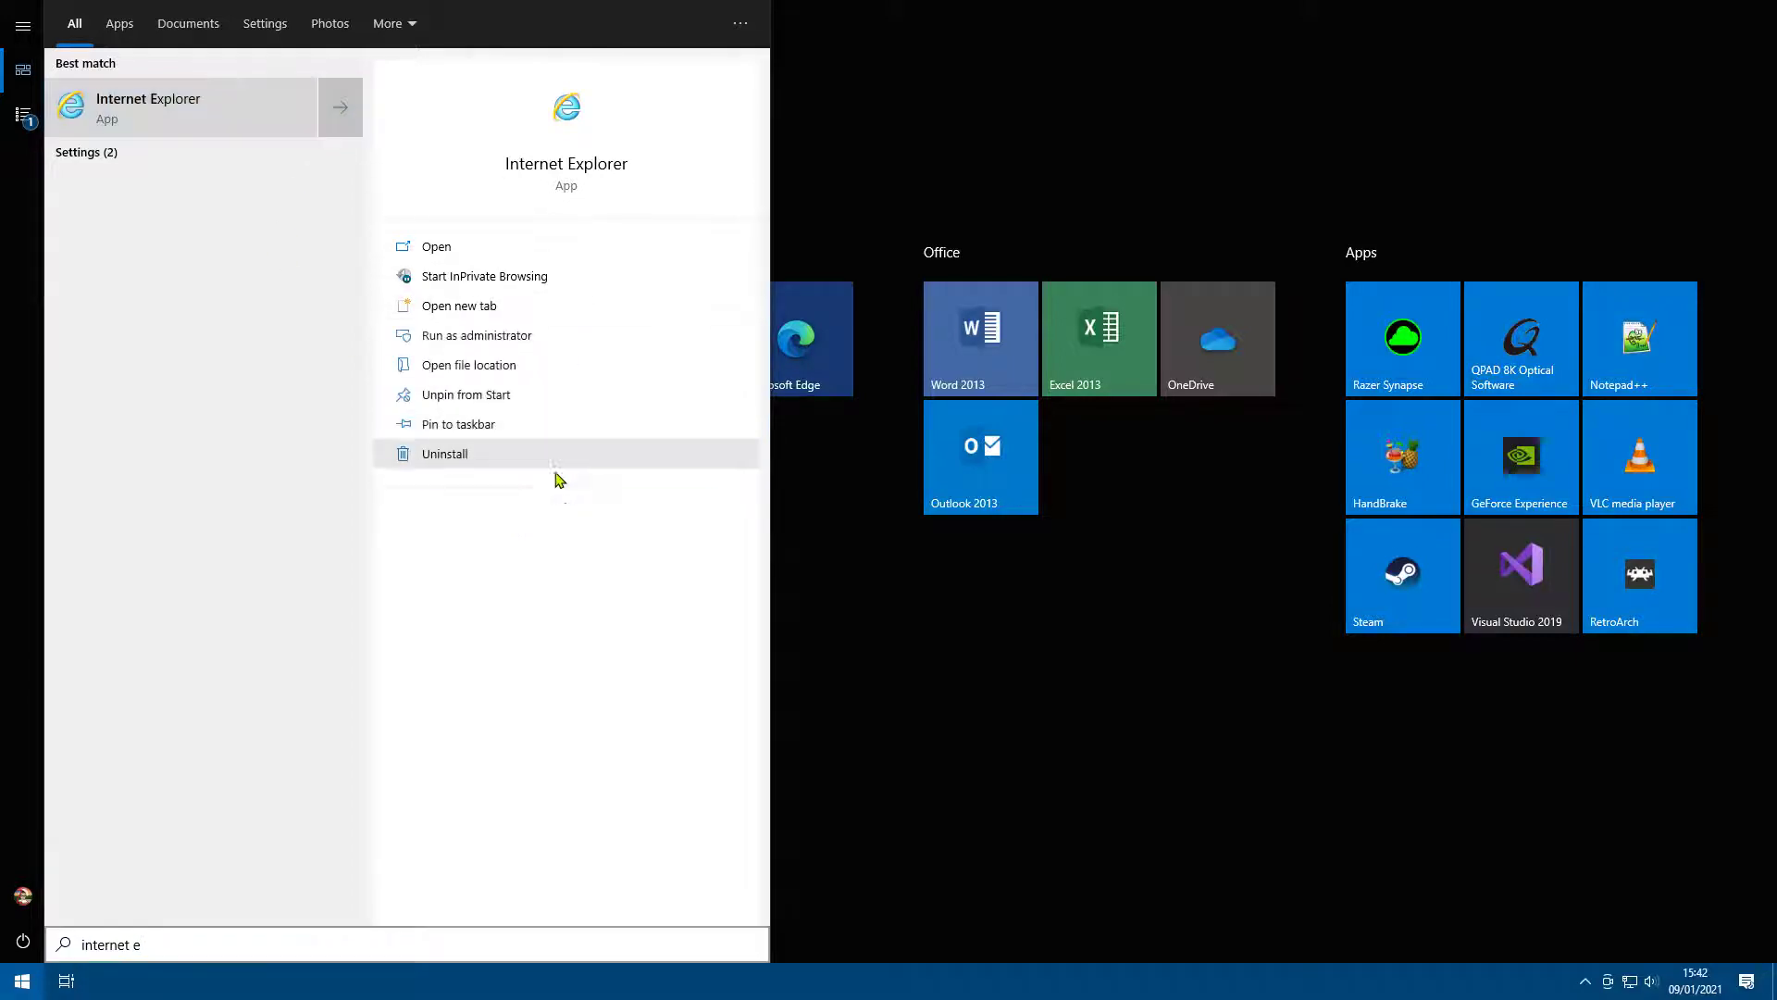
click(469, 366)
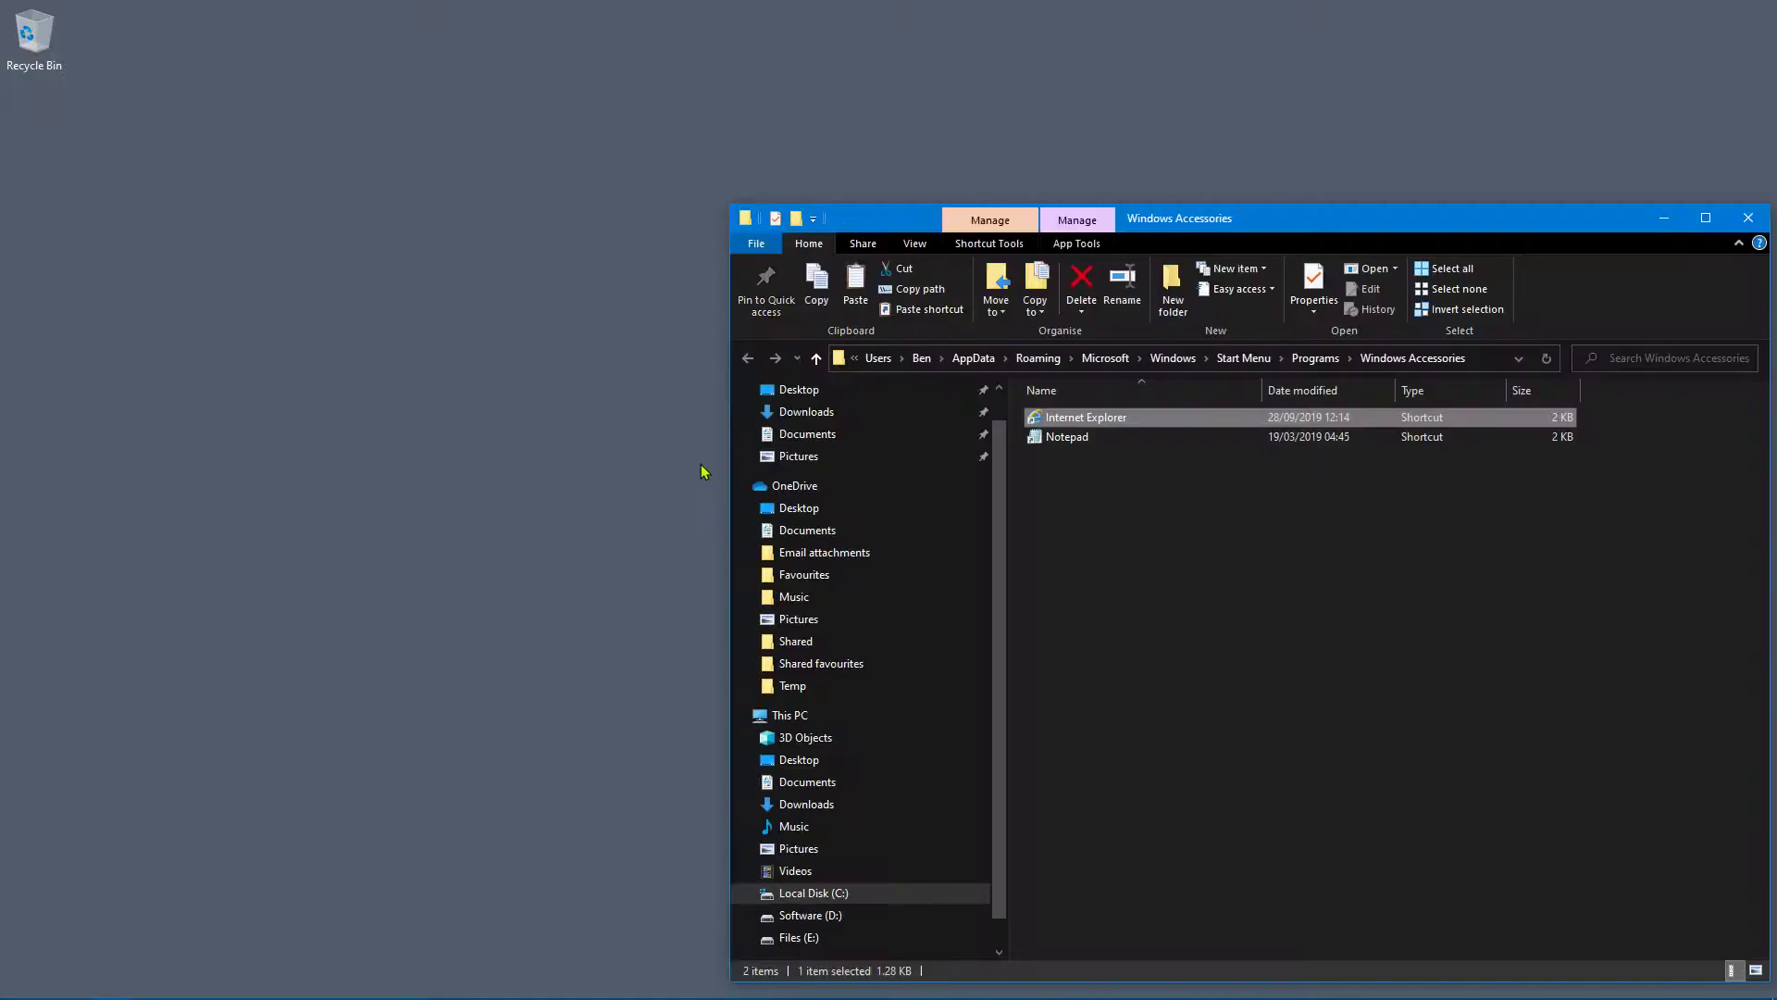
Copy the Internet Explorer shortcut from the Windows Accessories folder, close the folder and paste the shortcut onto the desktop.
right_click(1110, 416)
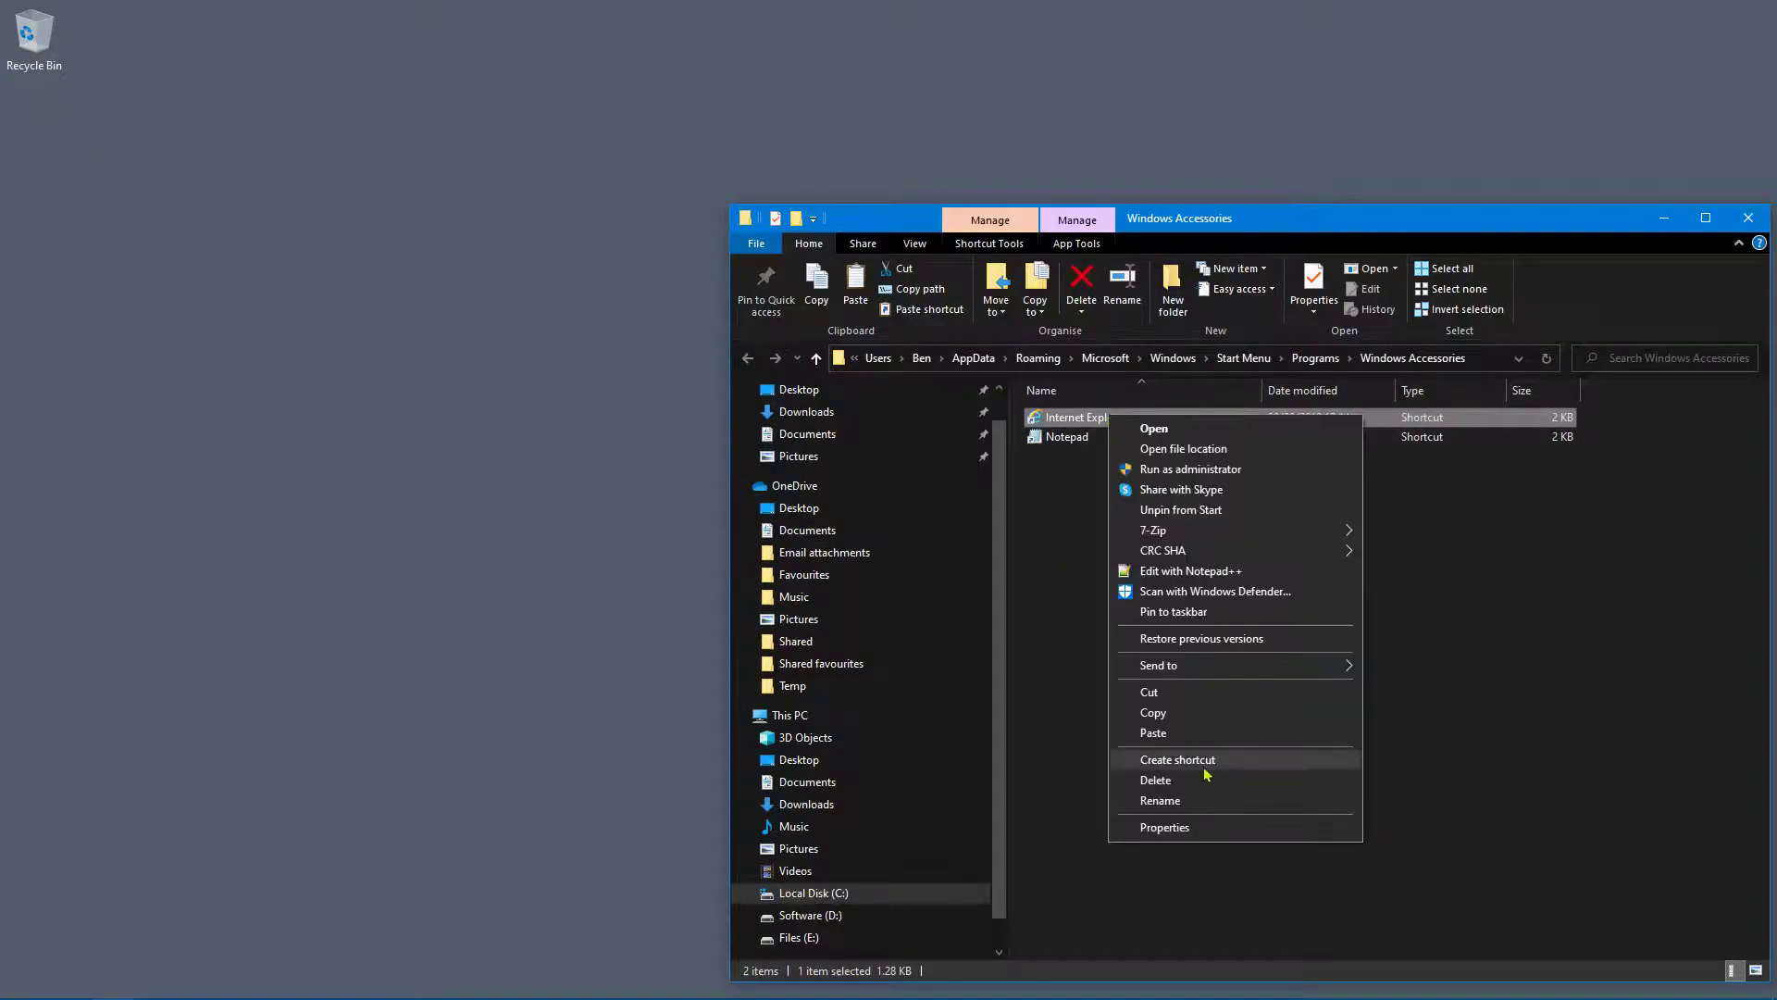
click(1152, 713)
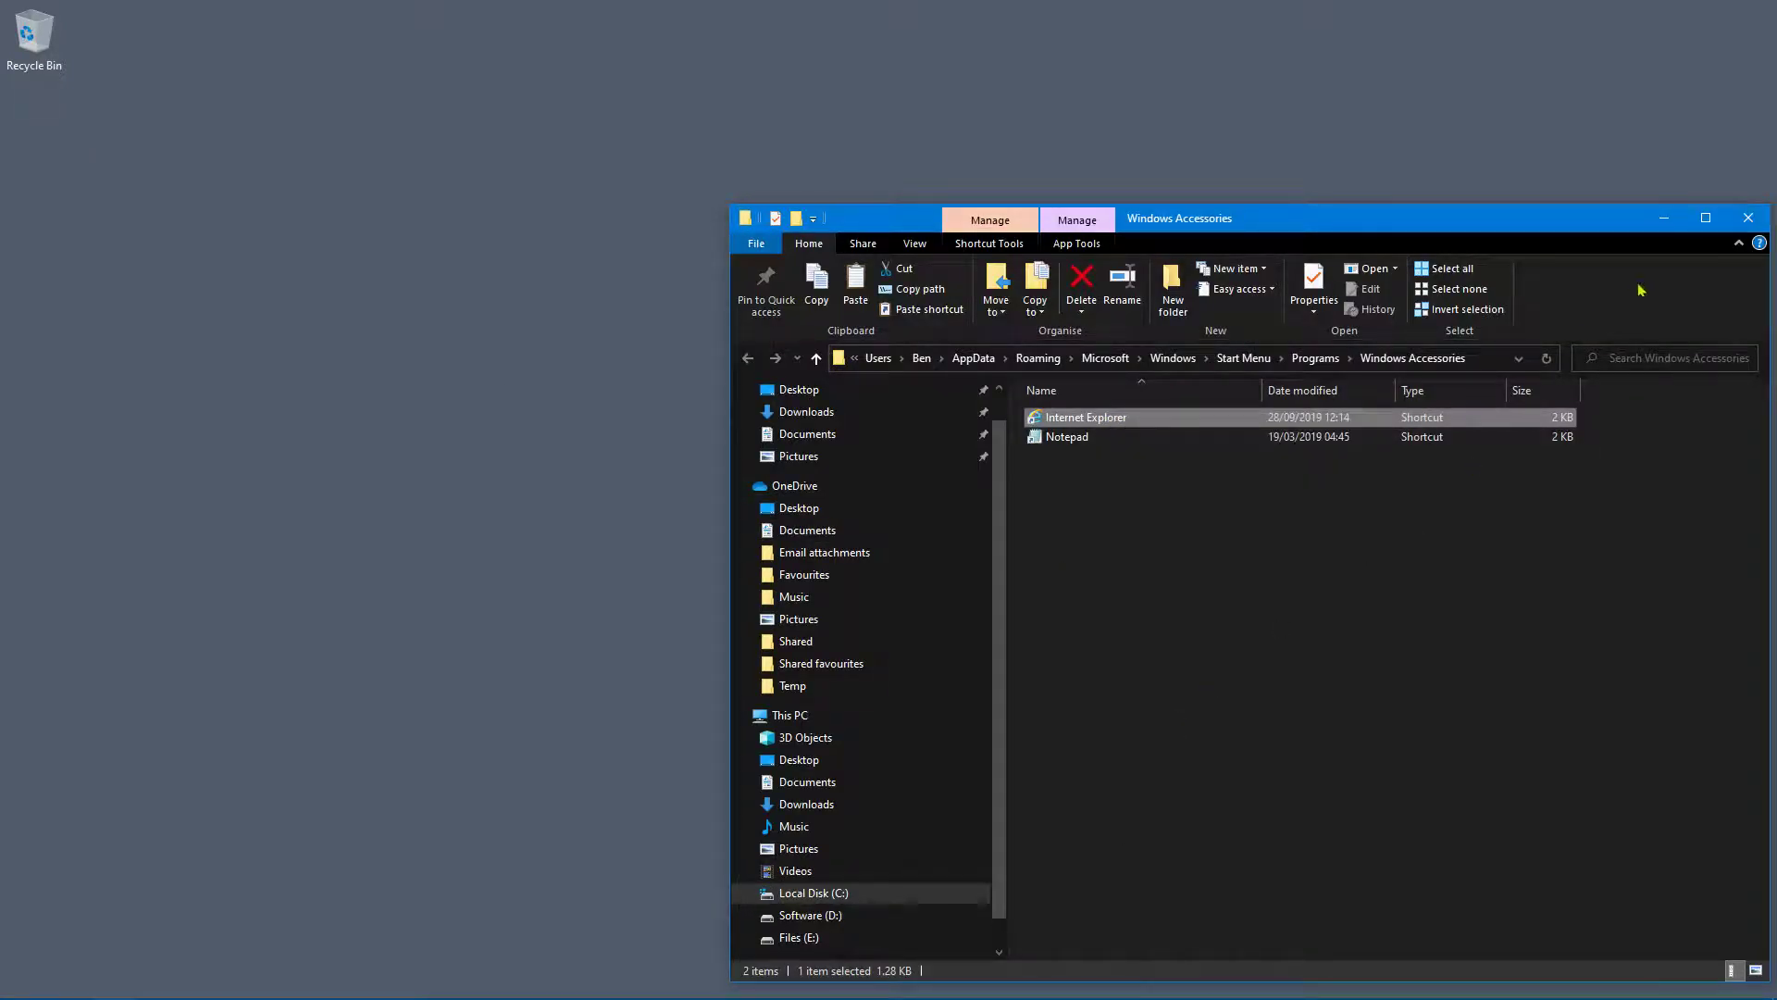
click(1749, 219)
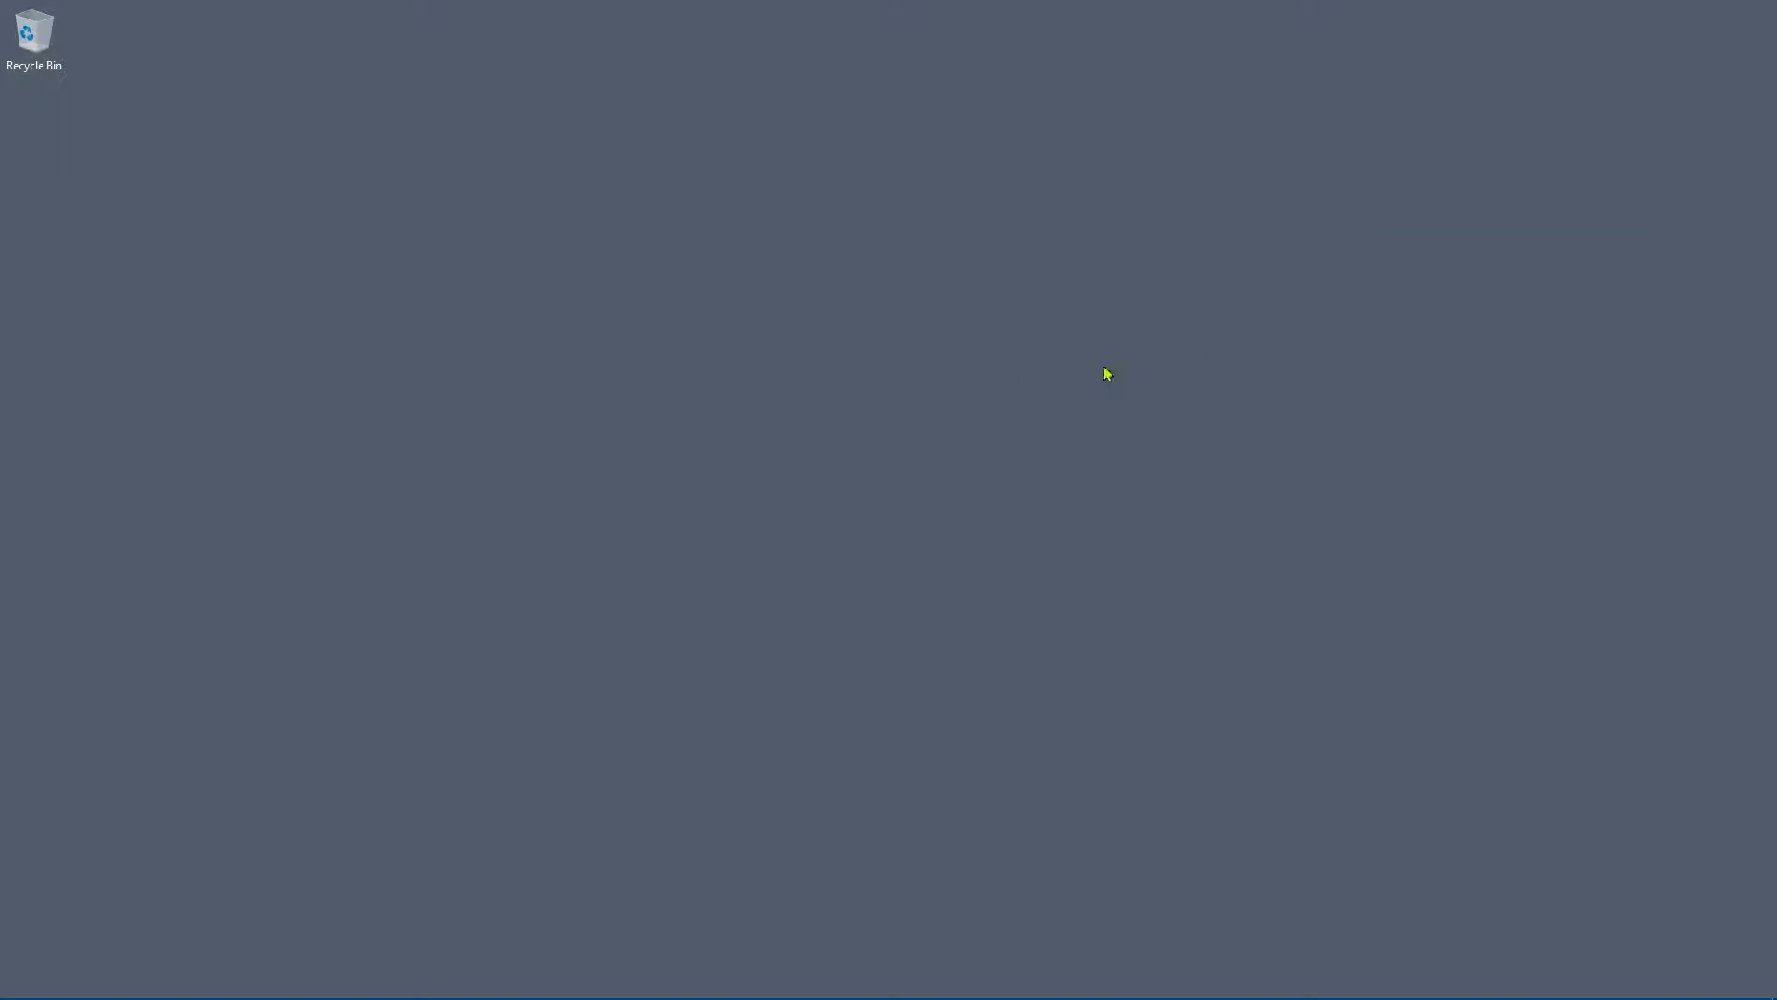
right_click(125, 269)
click(161, 354)
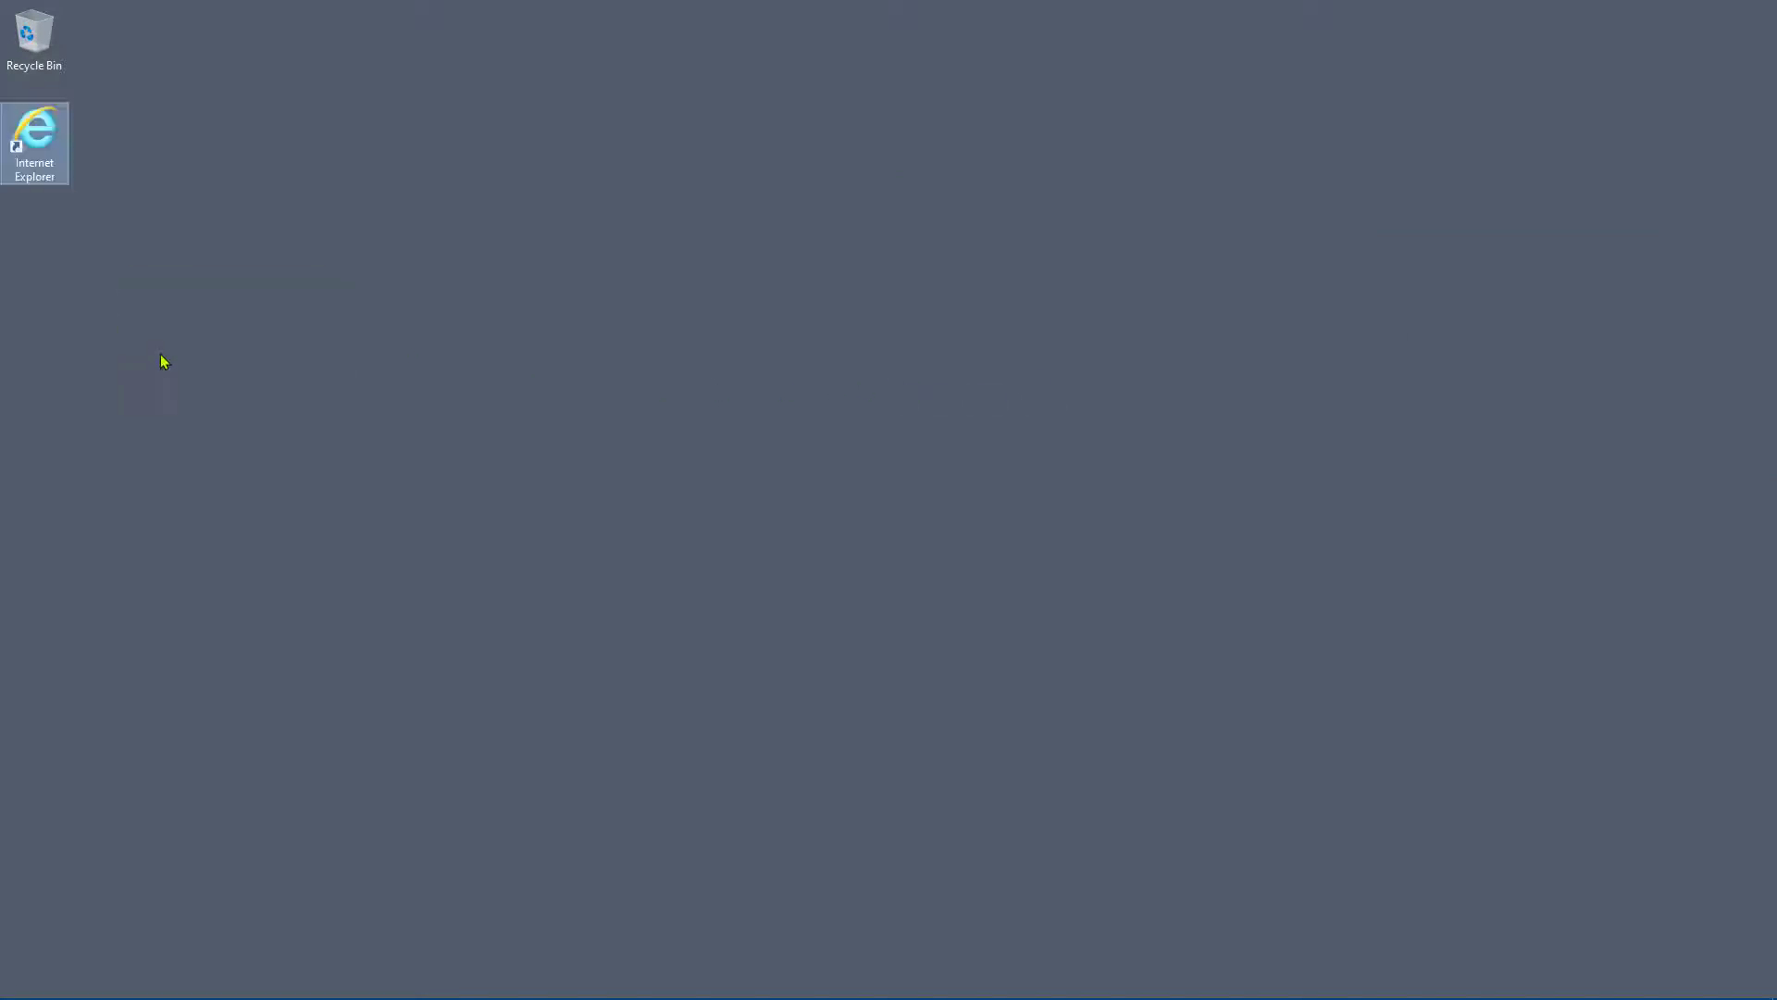
Append -private after the quoted iexplore.exe path in the desktop Internet Explorer shortcut's target and save the properties.
right_click(24, 142)
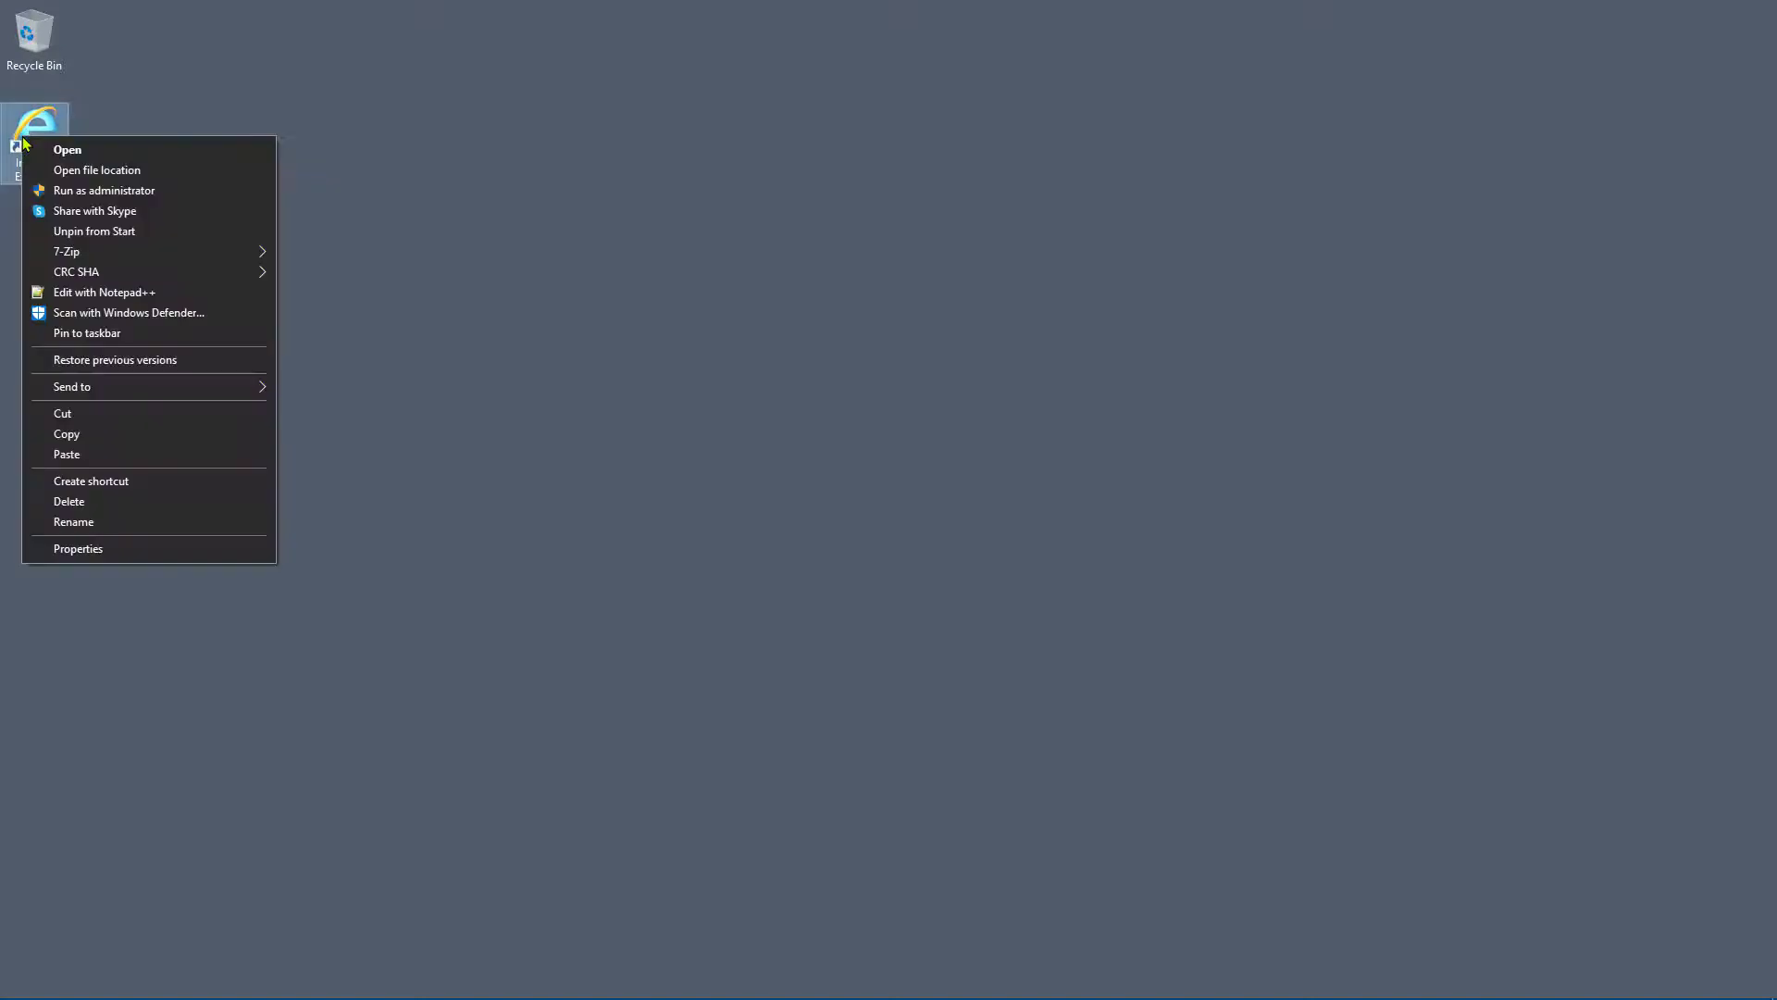
click(76, 549)
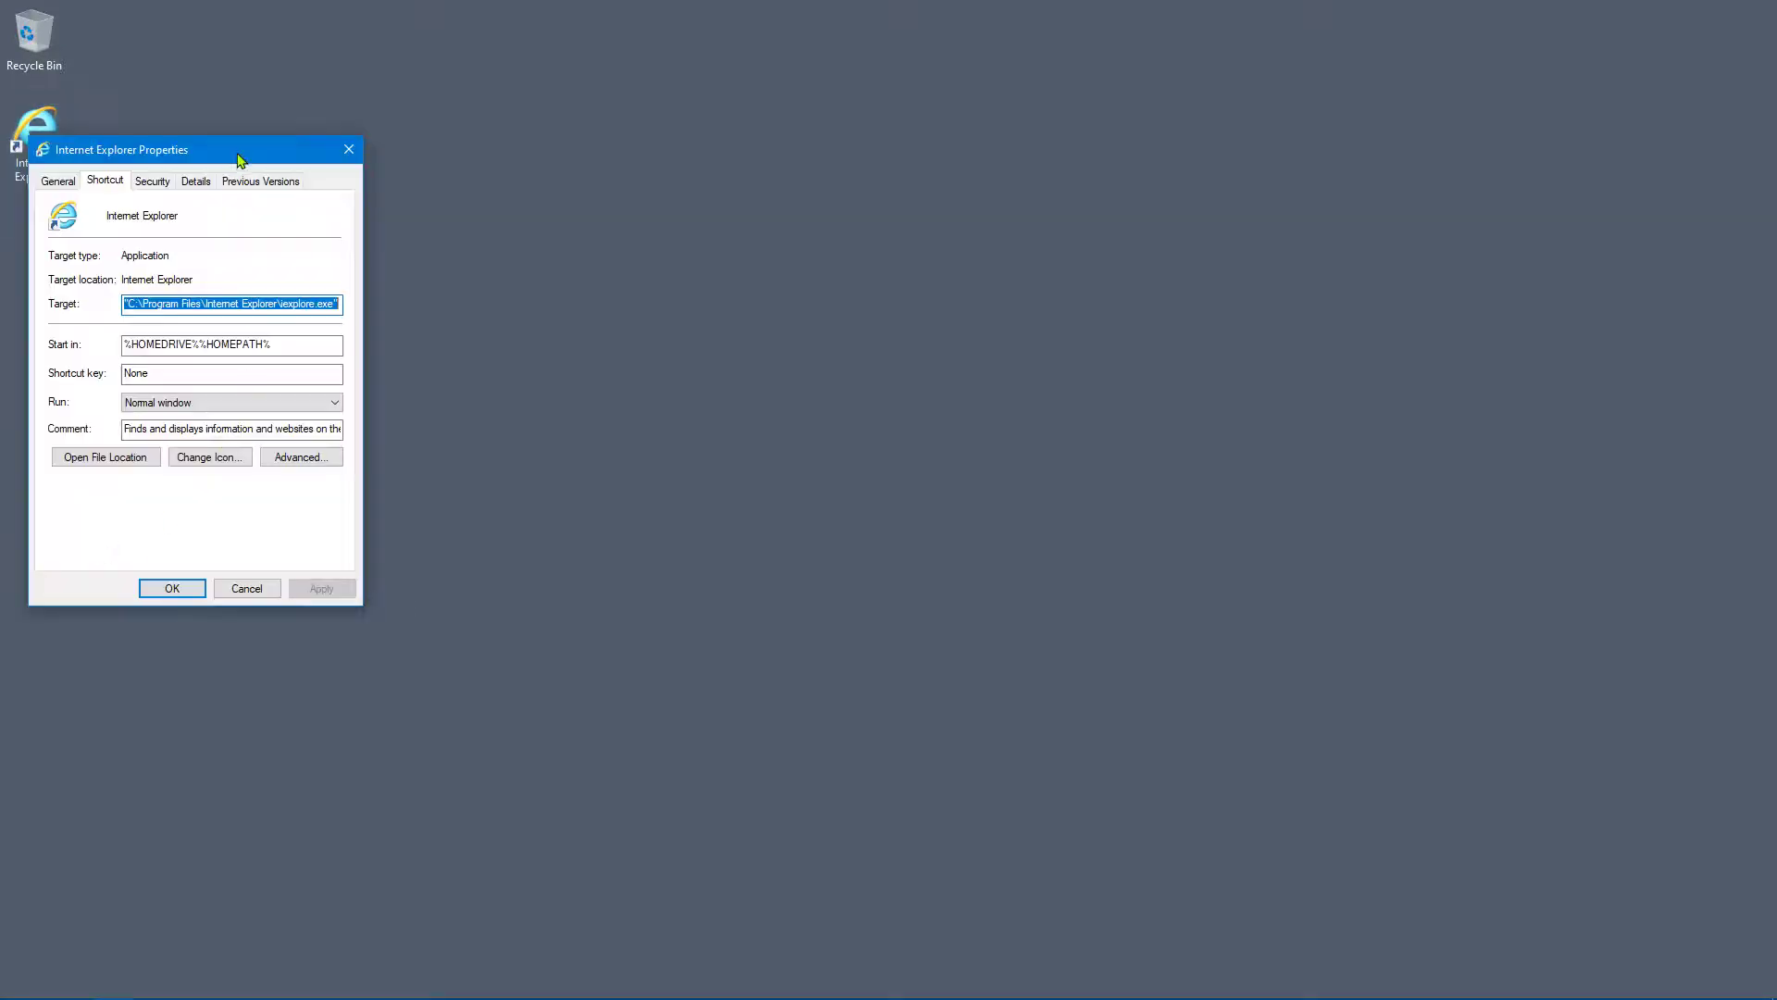
drag(238, 158, 865, 298)
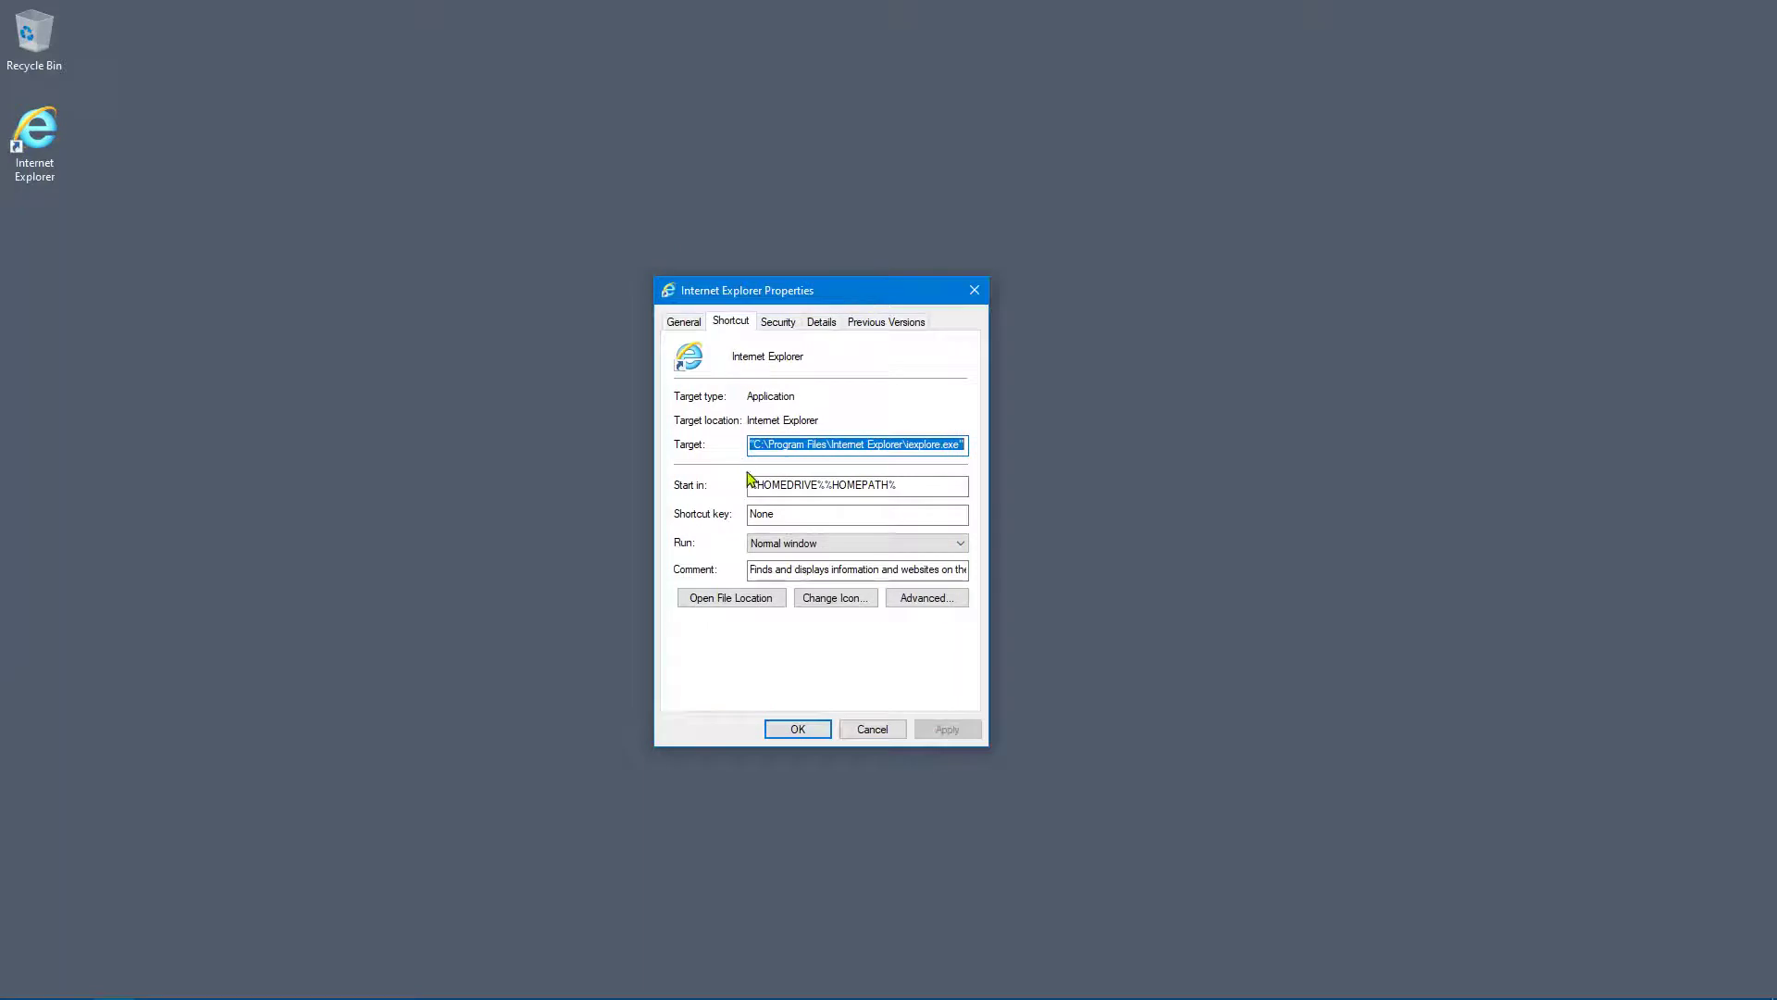
click(845, 447)
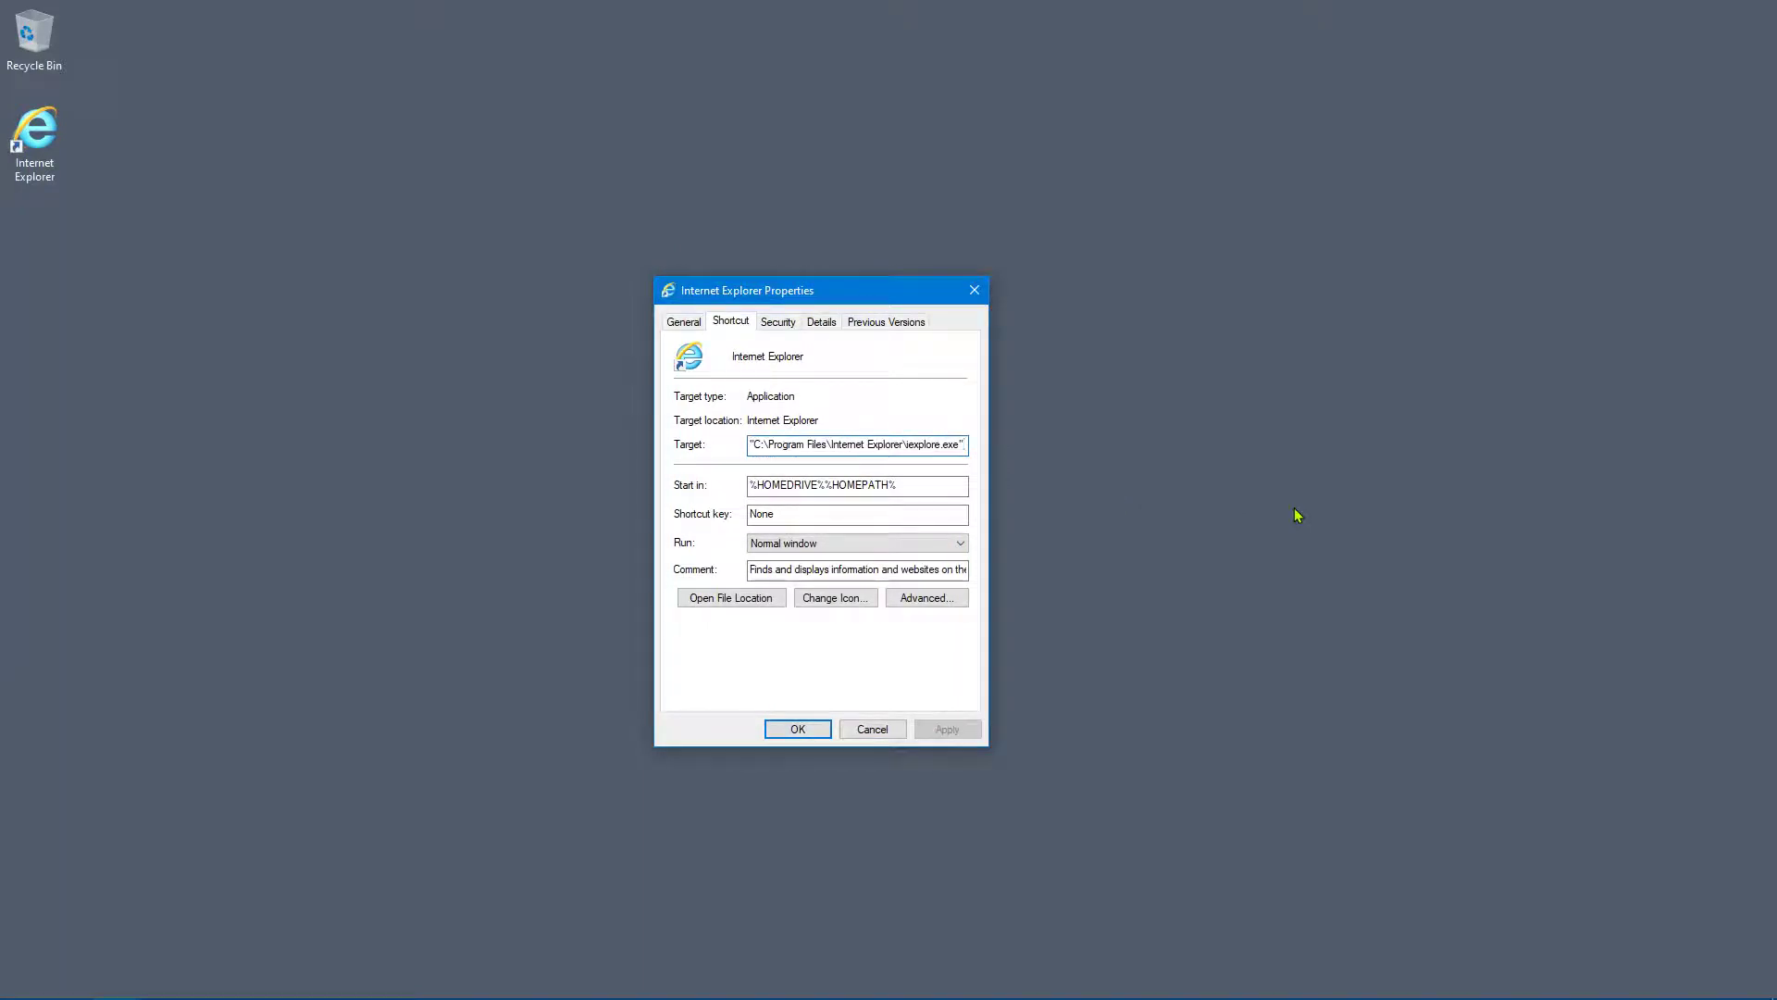
text(-p)
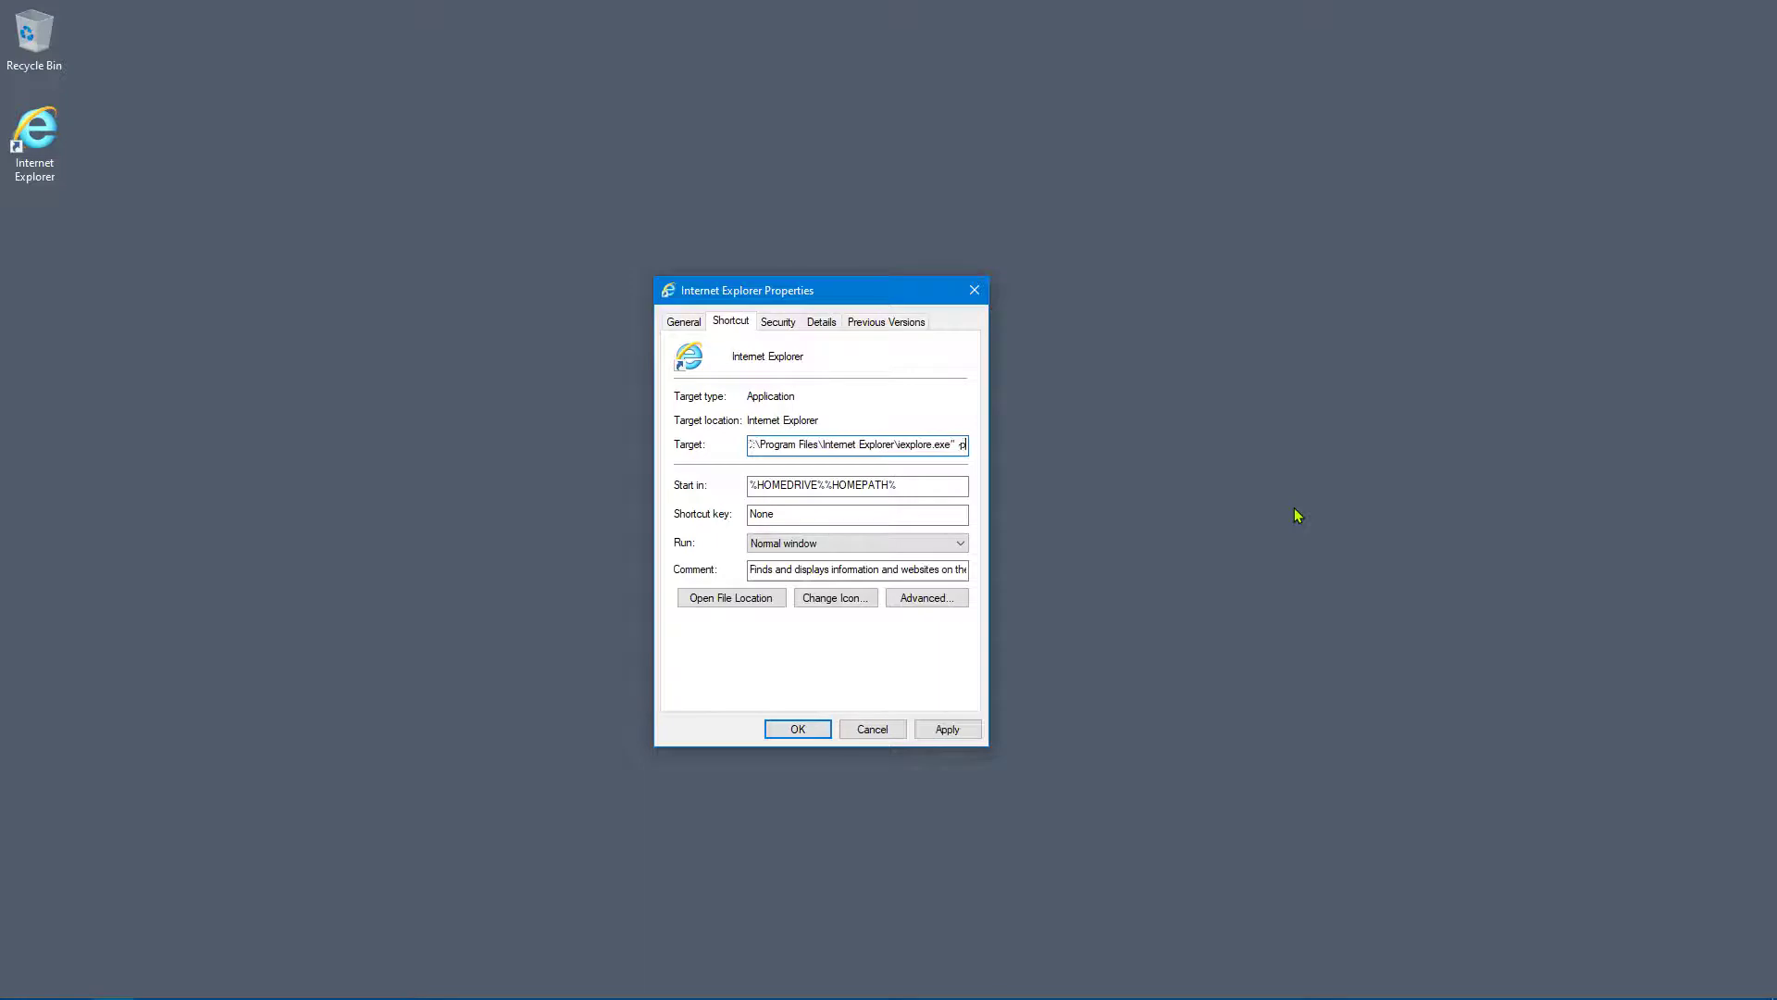
text(rivate)
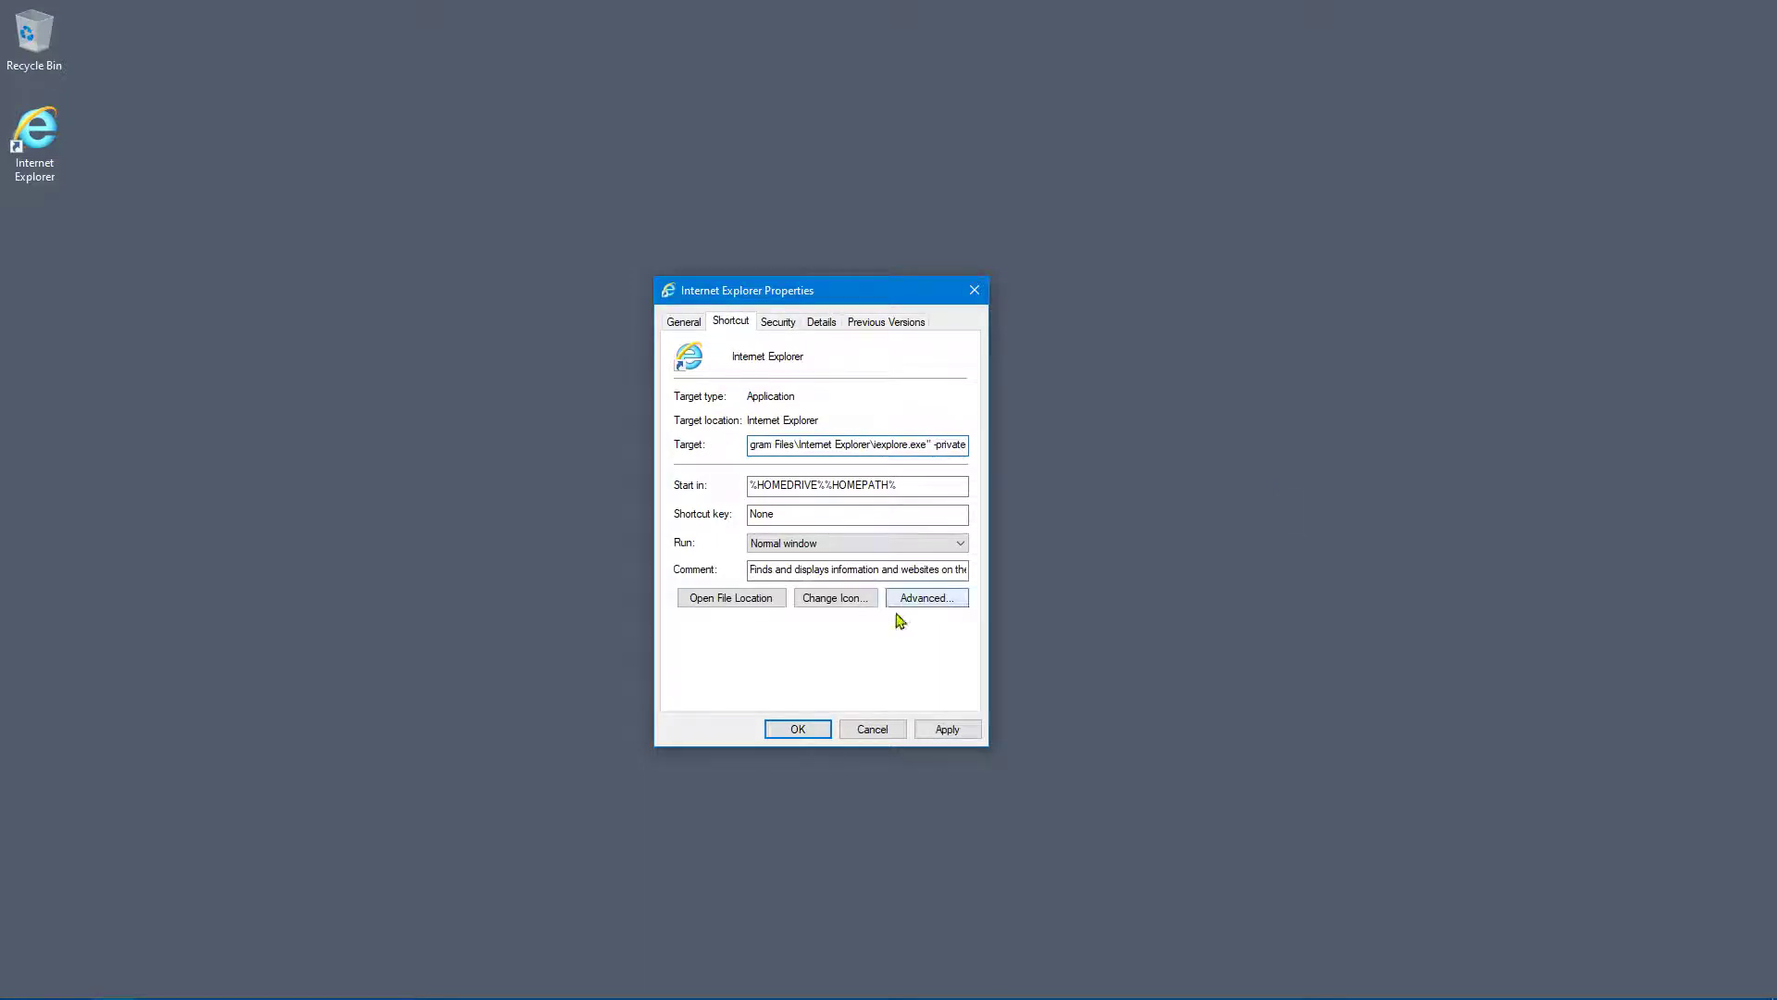
click(797, 729)
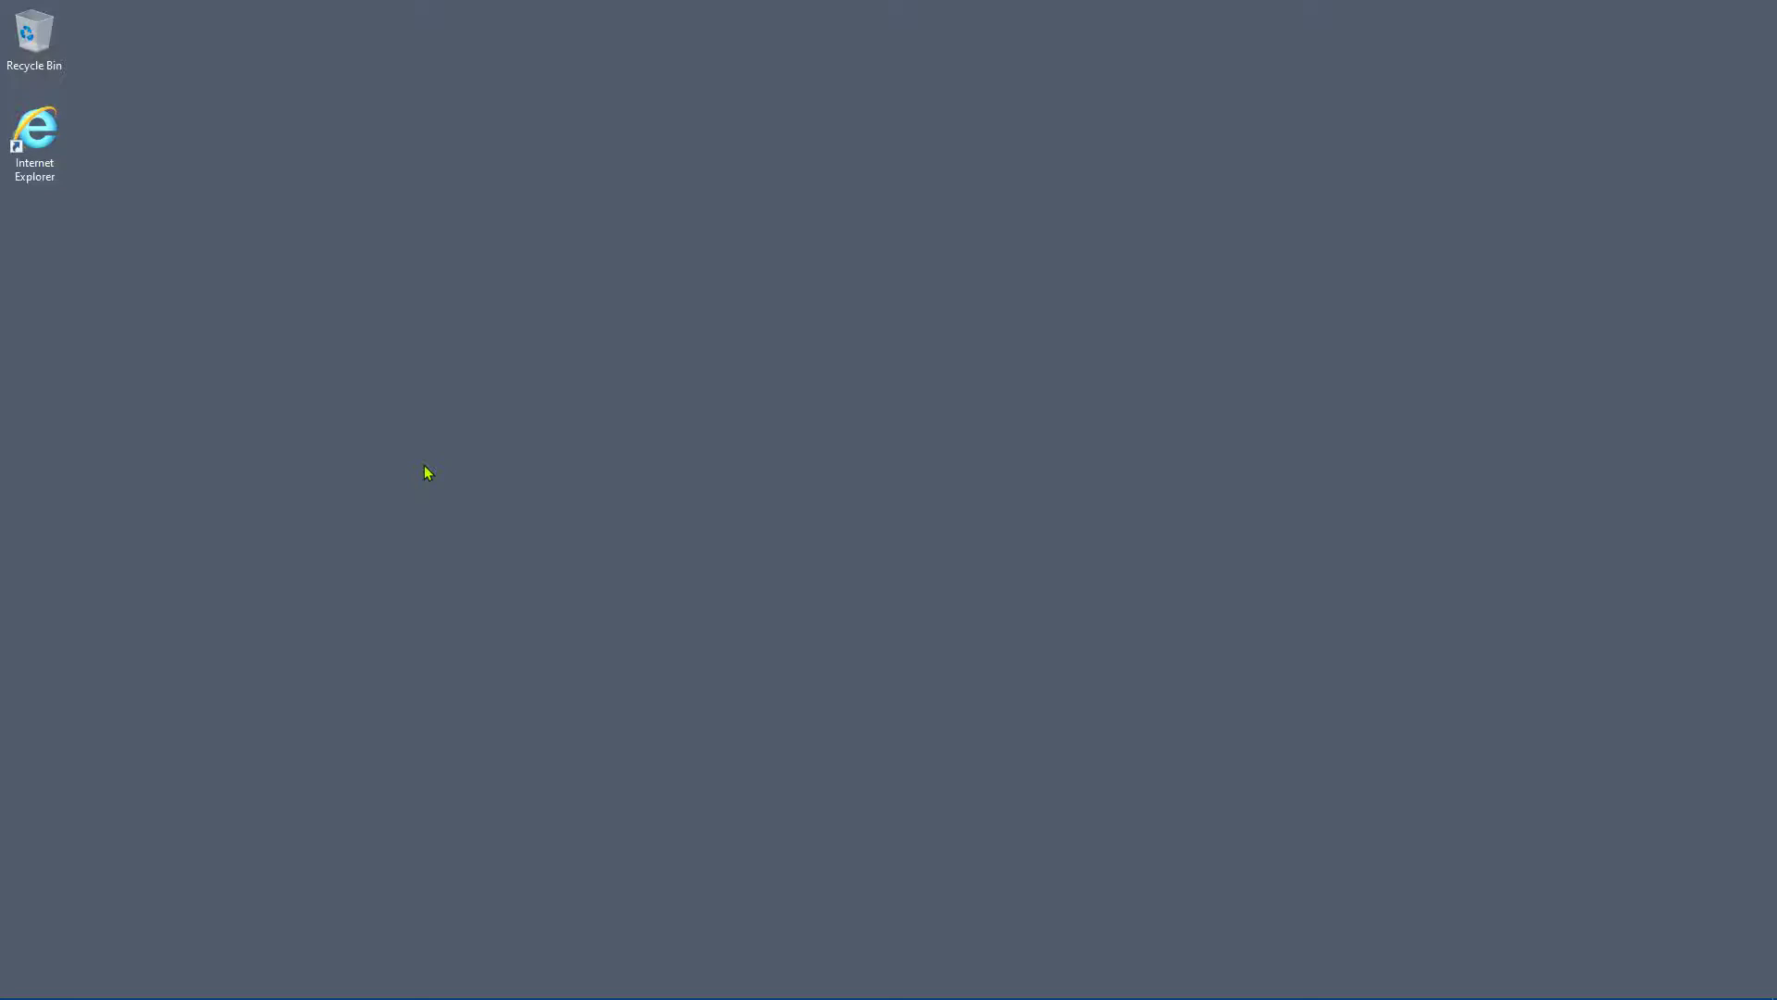
Launch the desktop Internet Explorer shortcut to check whether it starts in InPrivate mode, and close the browser.
double_click(47, 154)
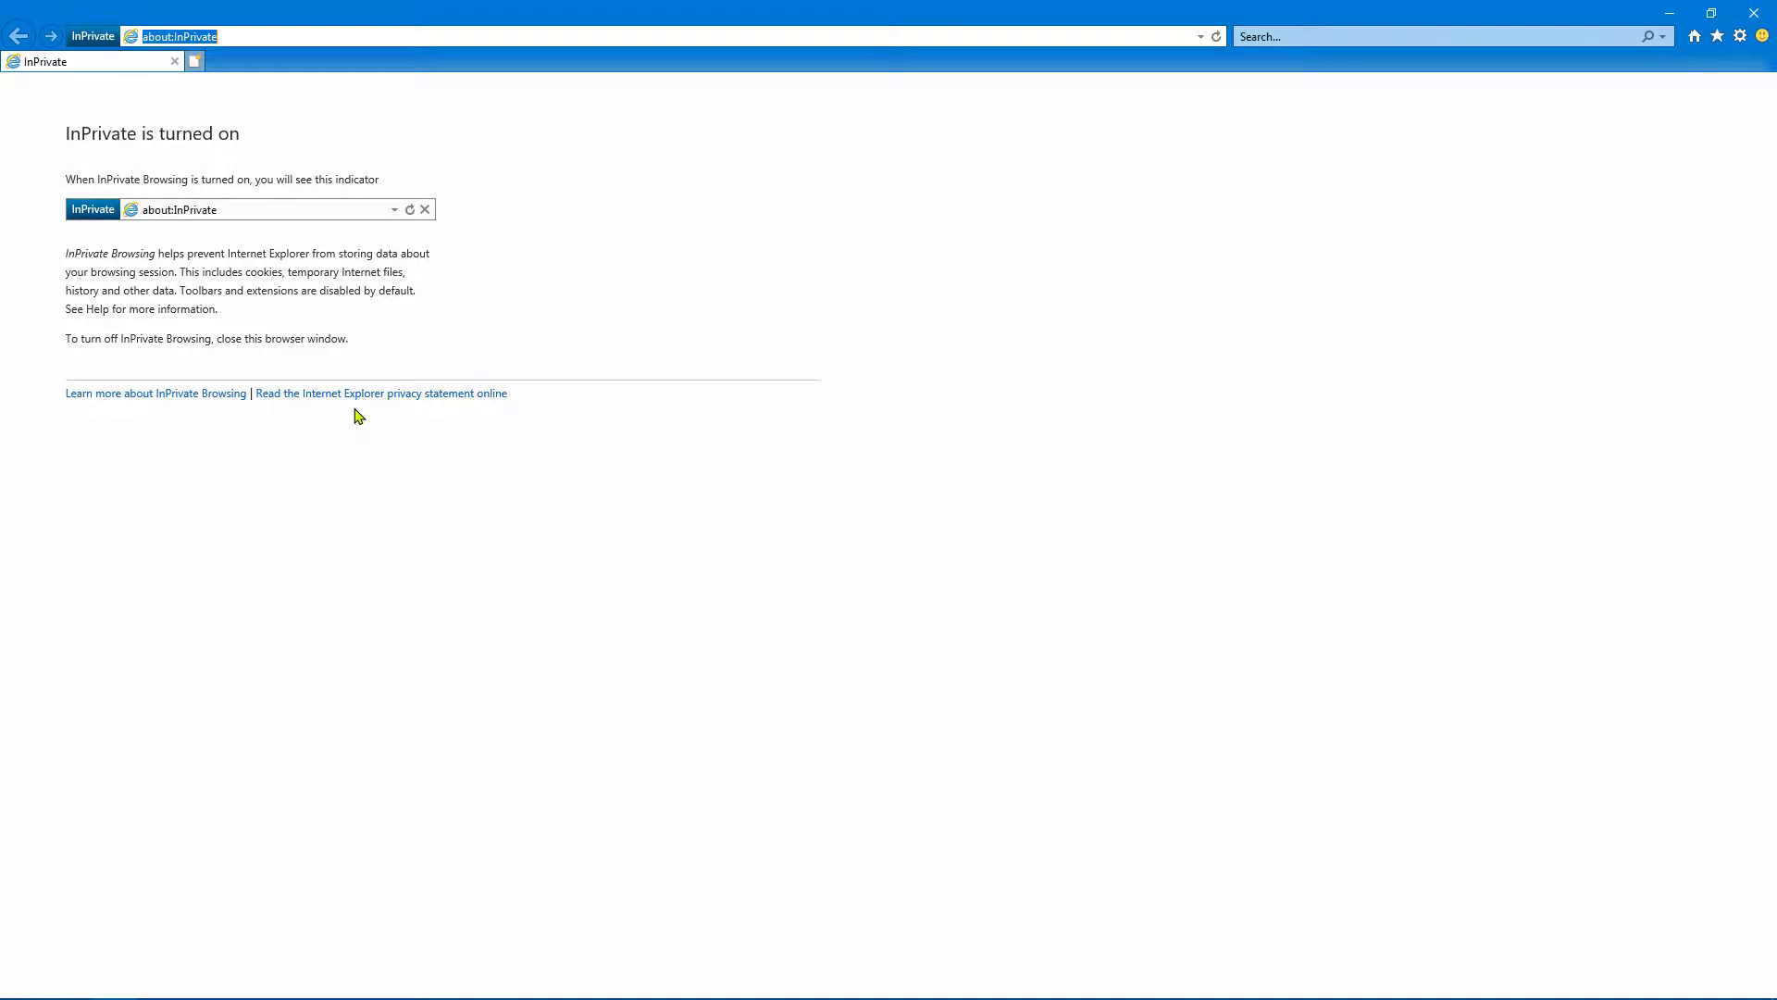
drag(1186, 11, 870, 121)
double_click(870, 121)
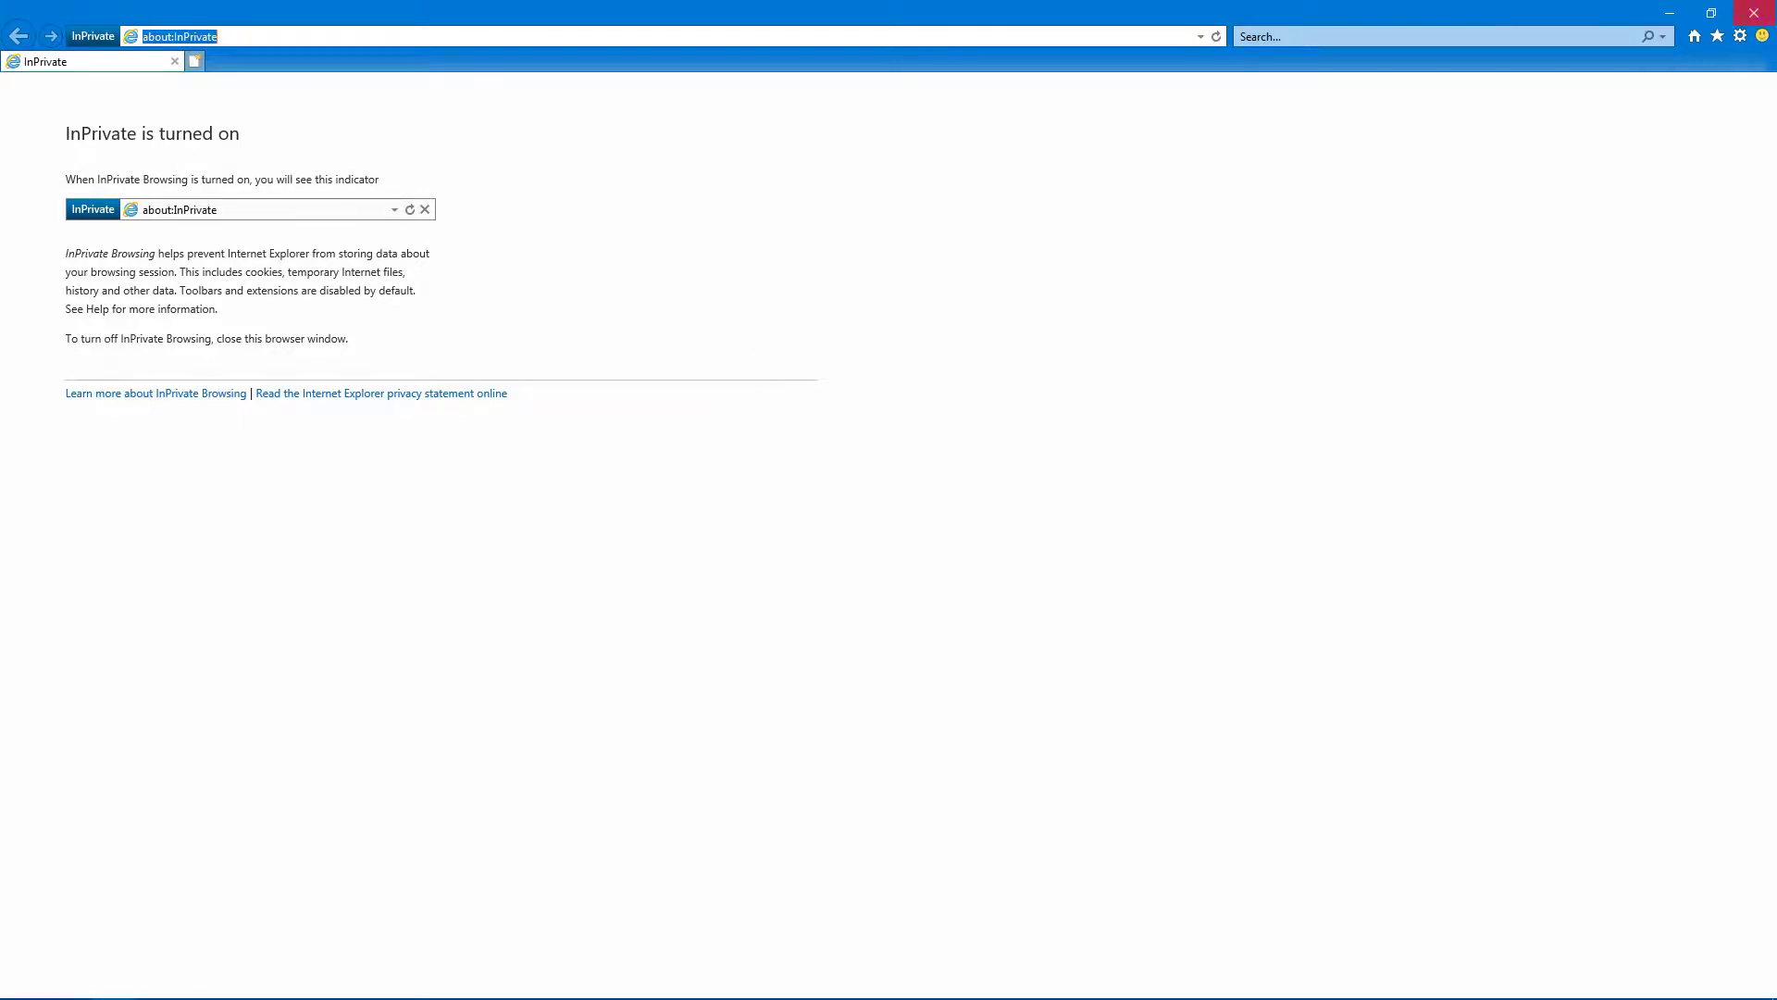
click(1755, 13)
Launch Internet Explorer from the desktop shortcut, search for "bing" and open the Bing home page.
double_click(34, 144)
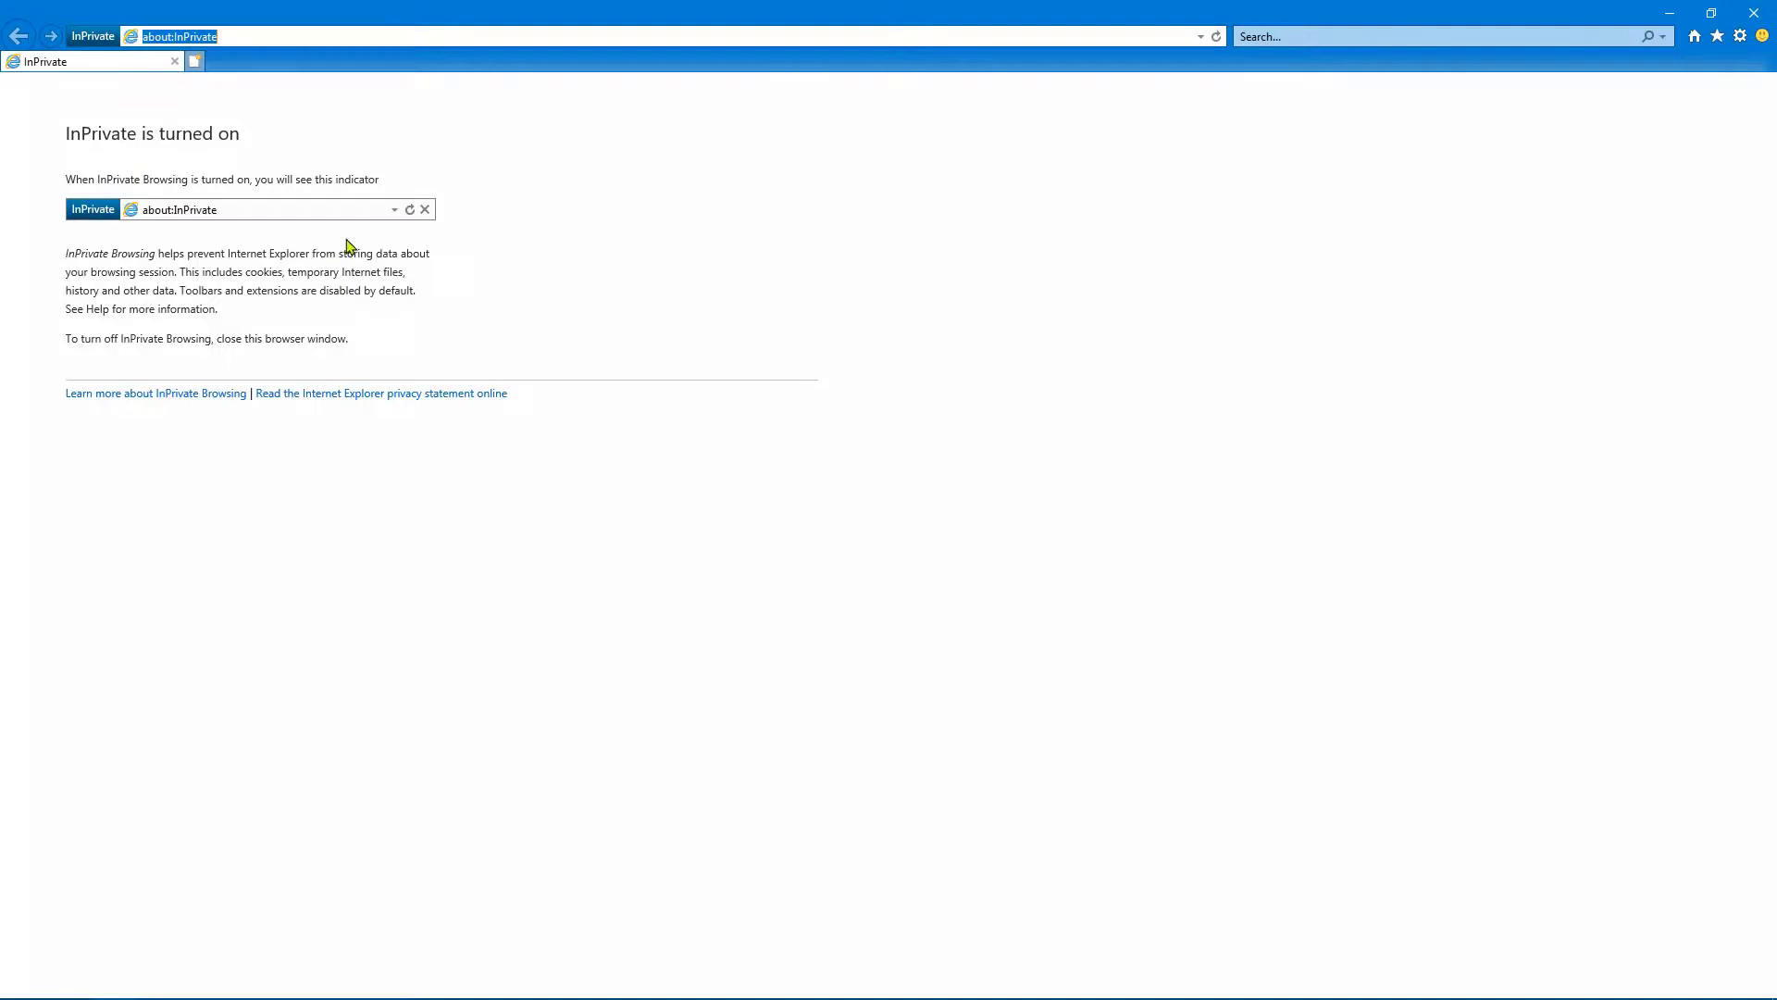
click(348, 36)
click(348, 36)
text(b)
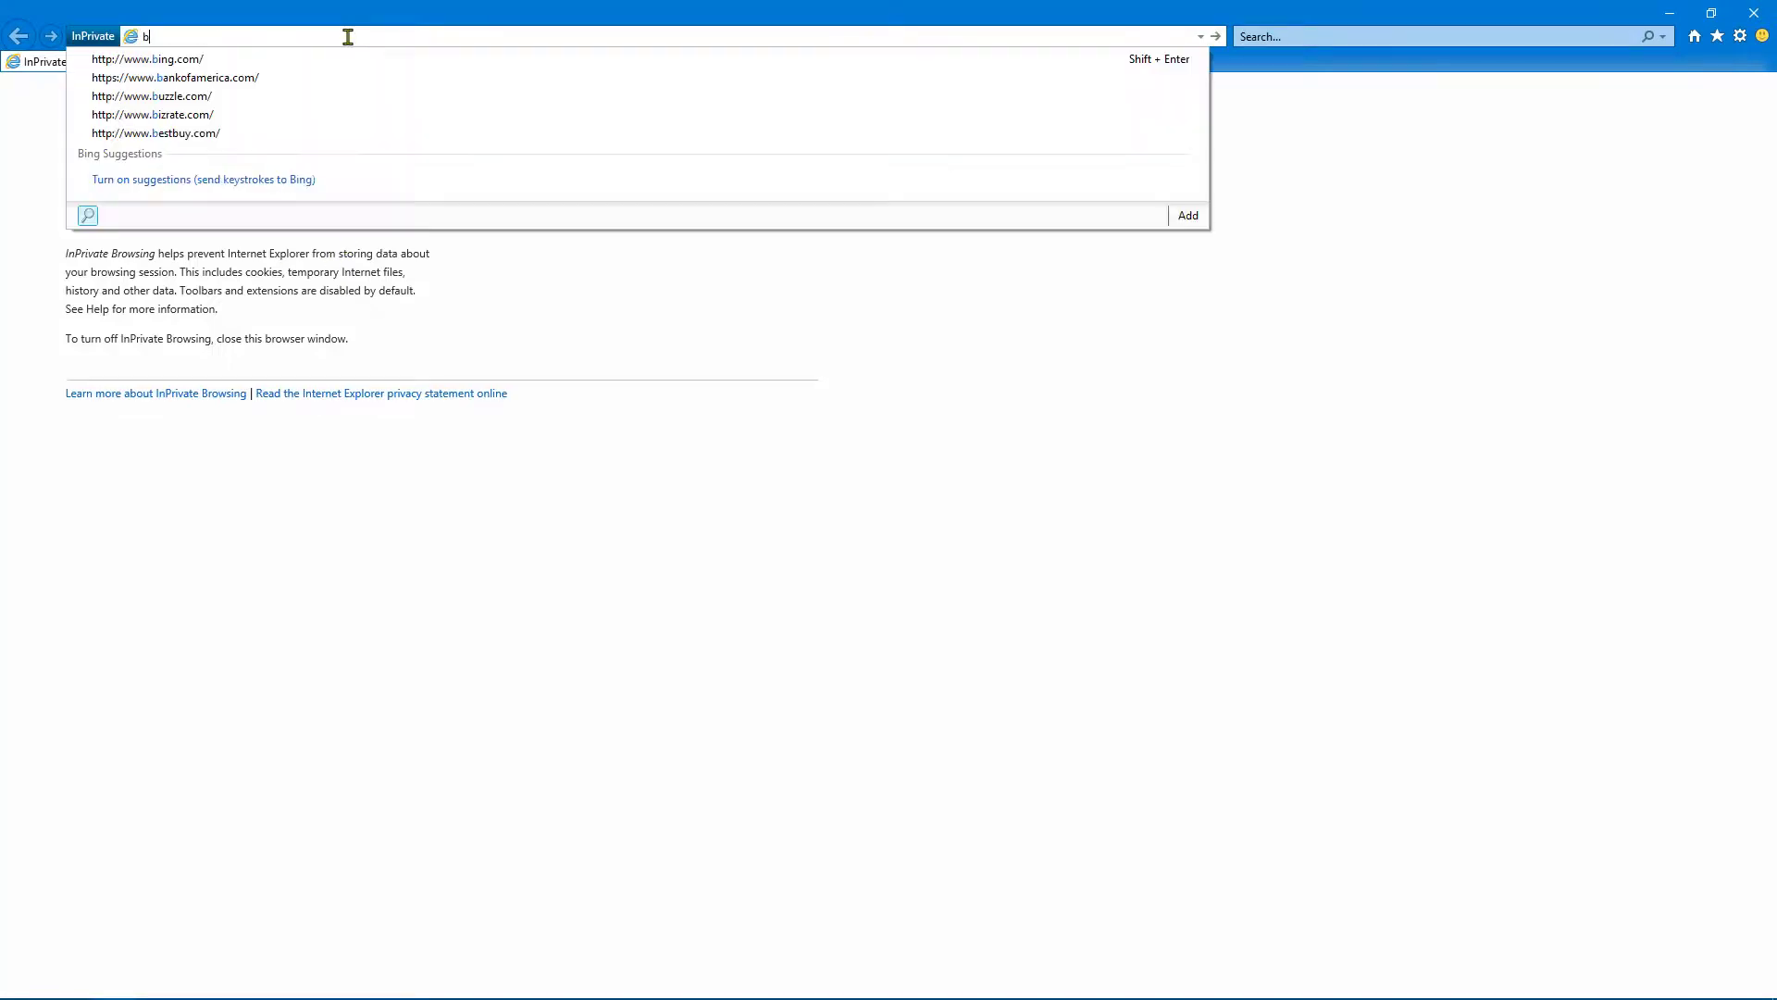
text(ing)
key(Return)
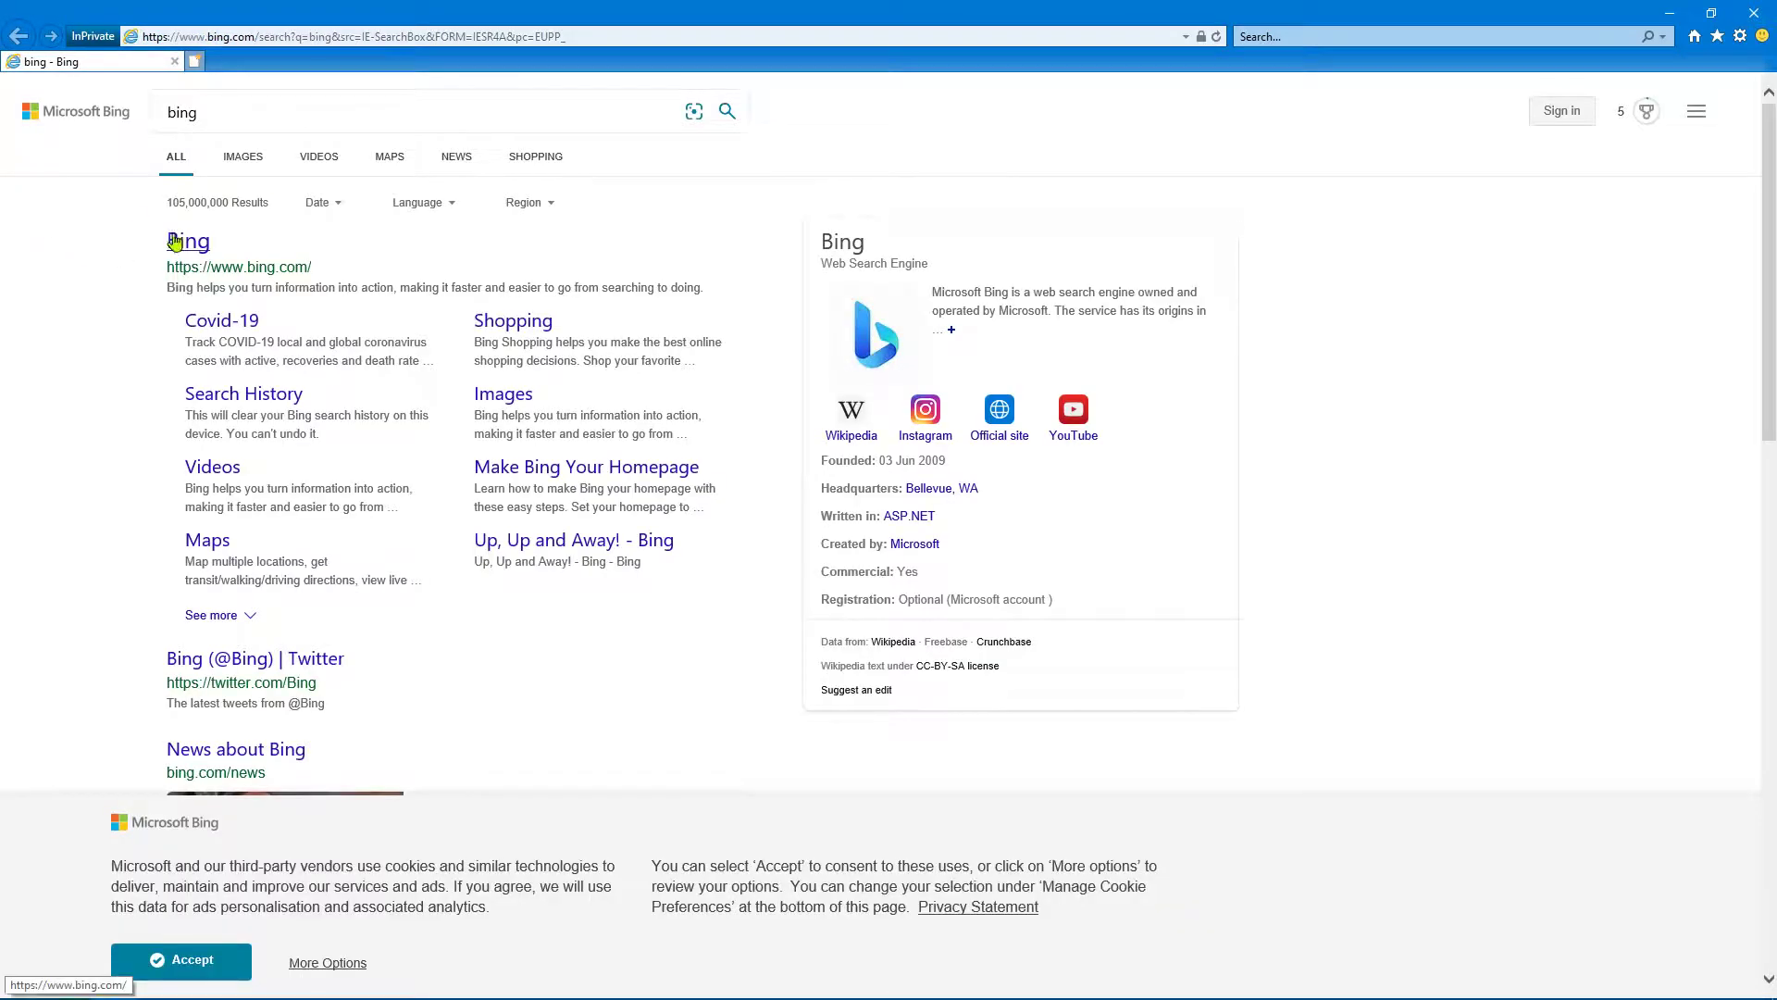
click(176, 241)
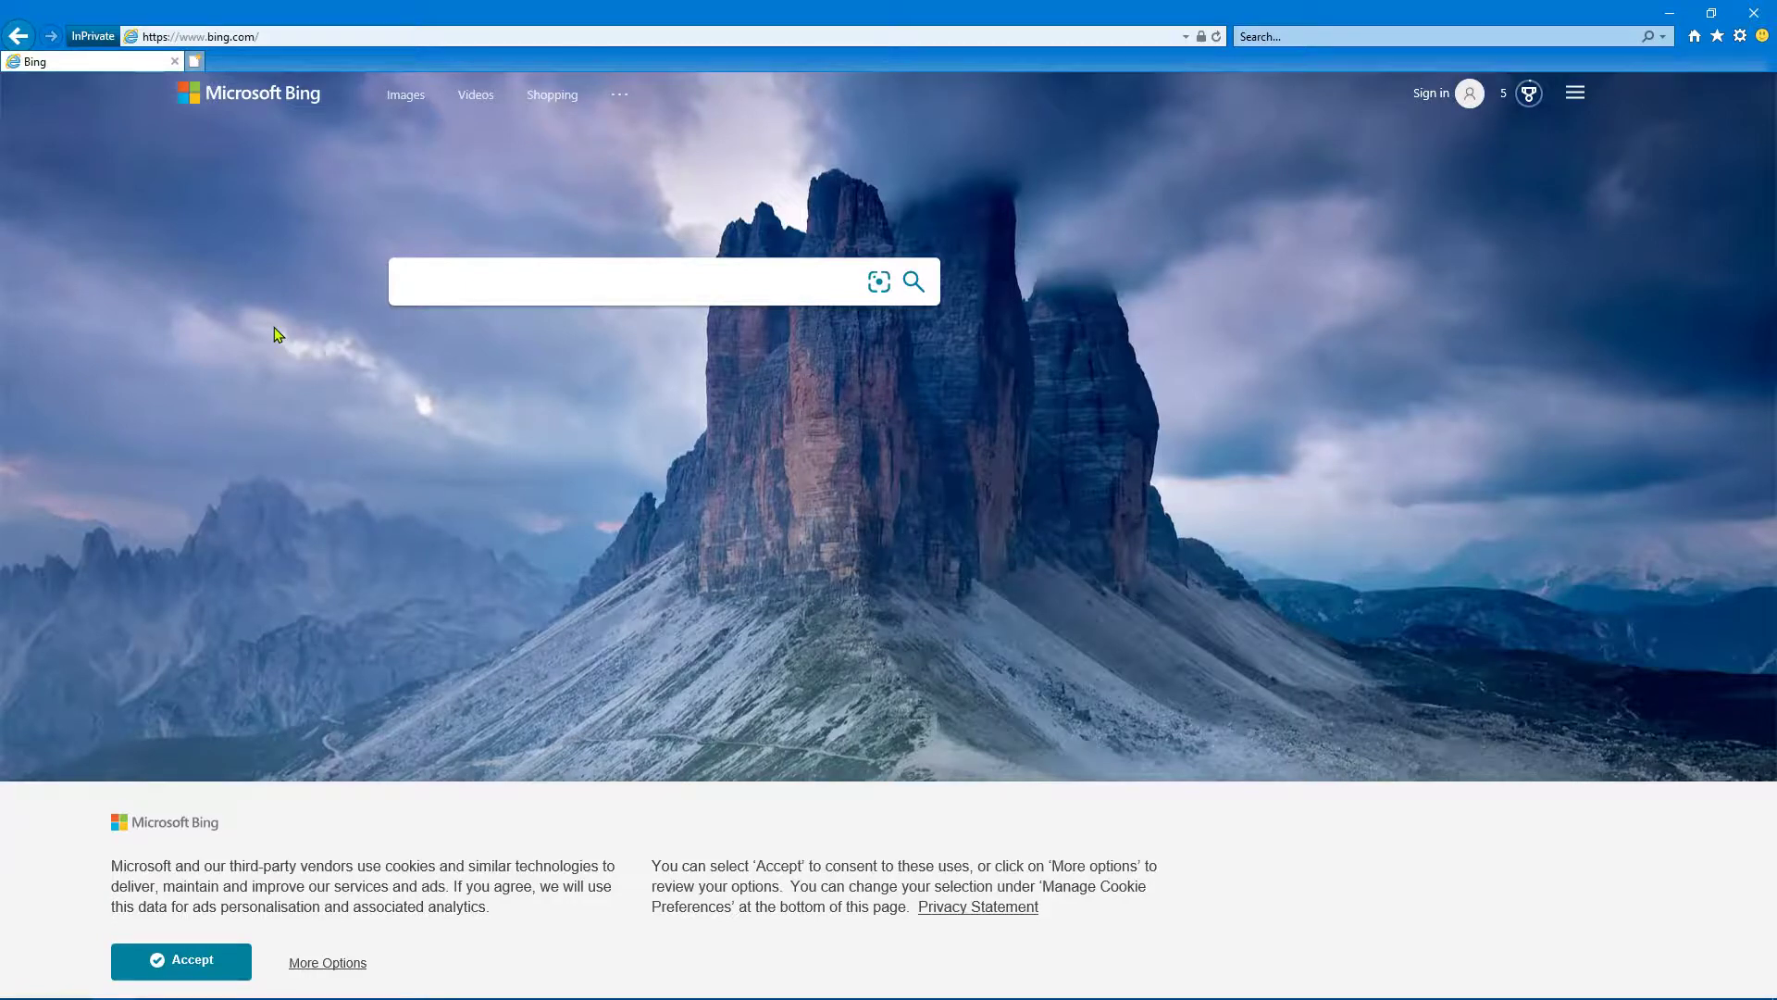
Copy the Bing home page's web address and close the browser.
click(243, 41)
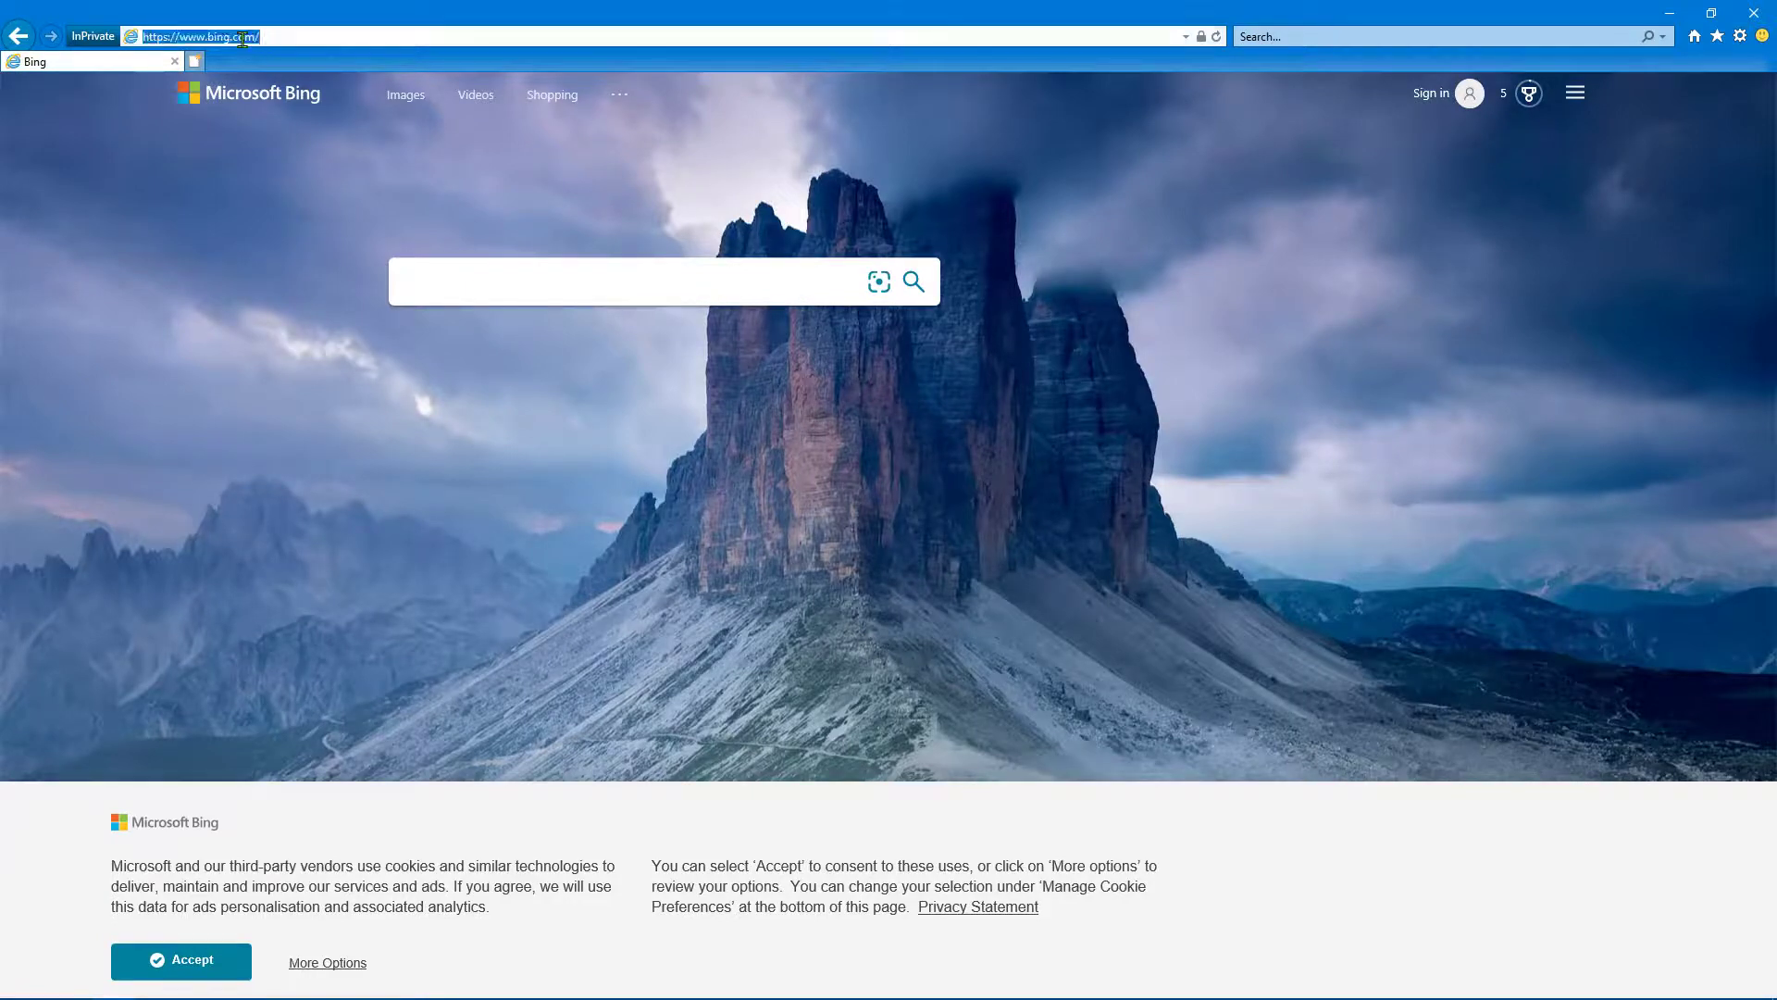
right_click(242, 39)
click(278, 95)
key(alt+F4)
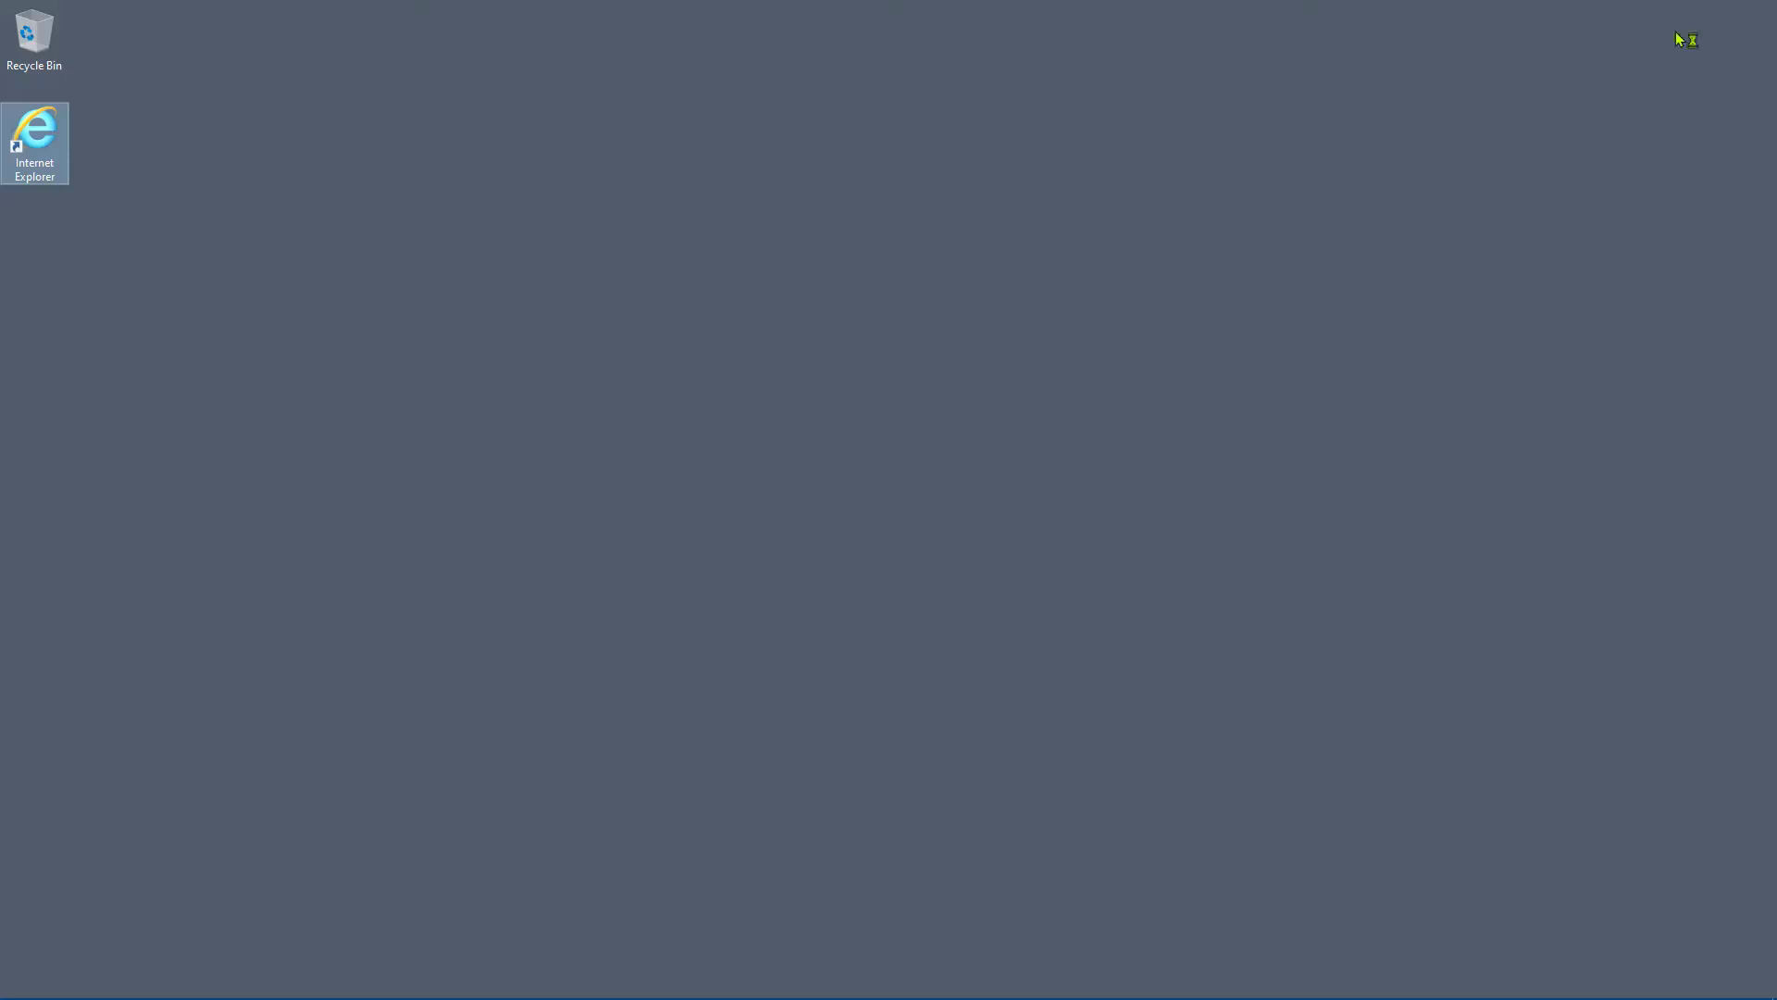
right_click(51, 153)
click(130, 529)
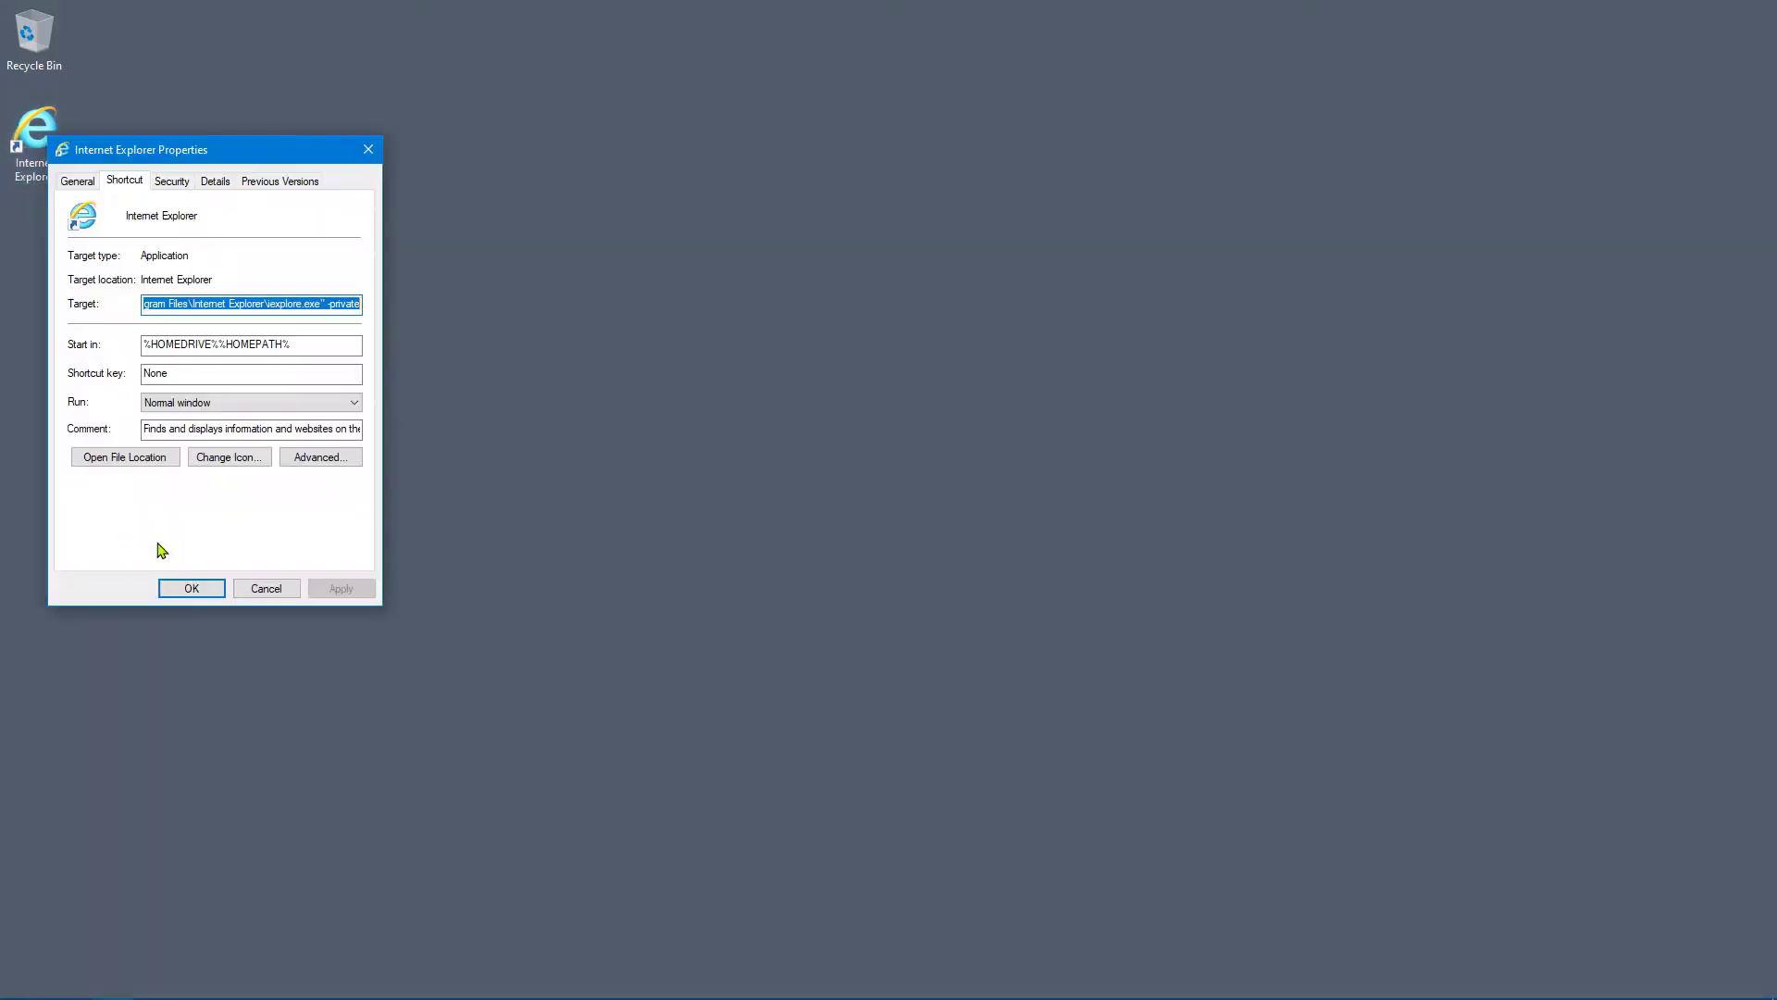
drag(262, 158, 935, 347)
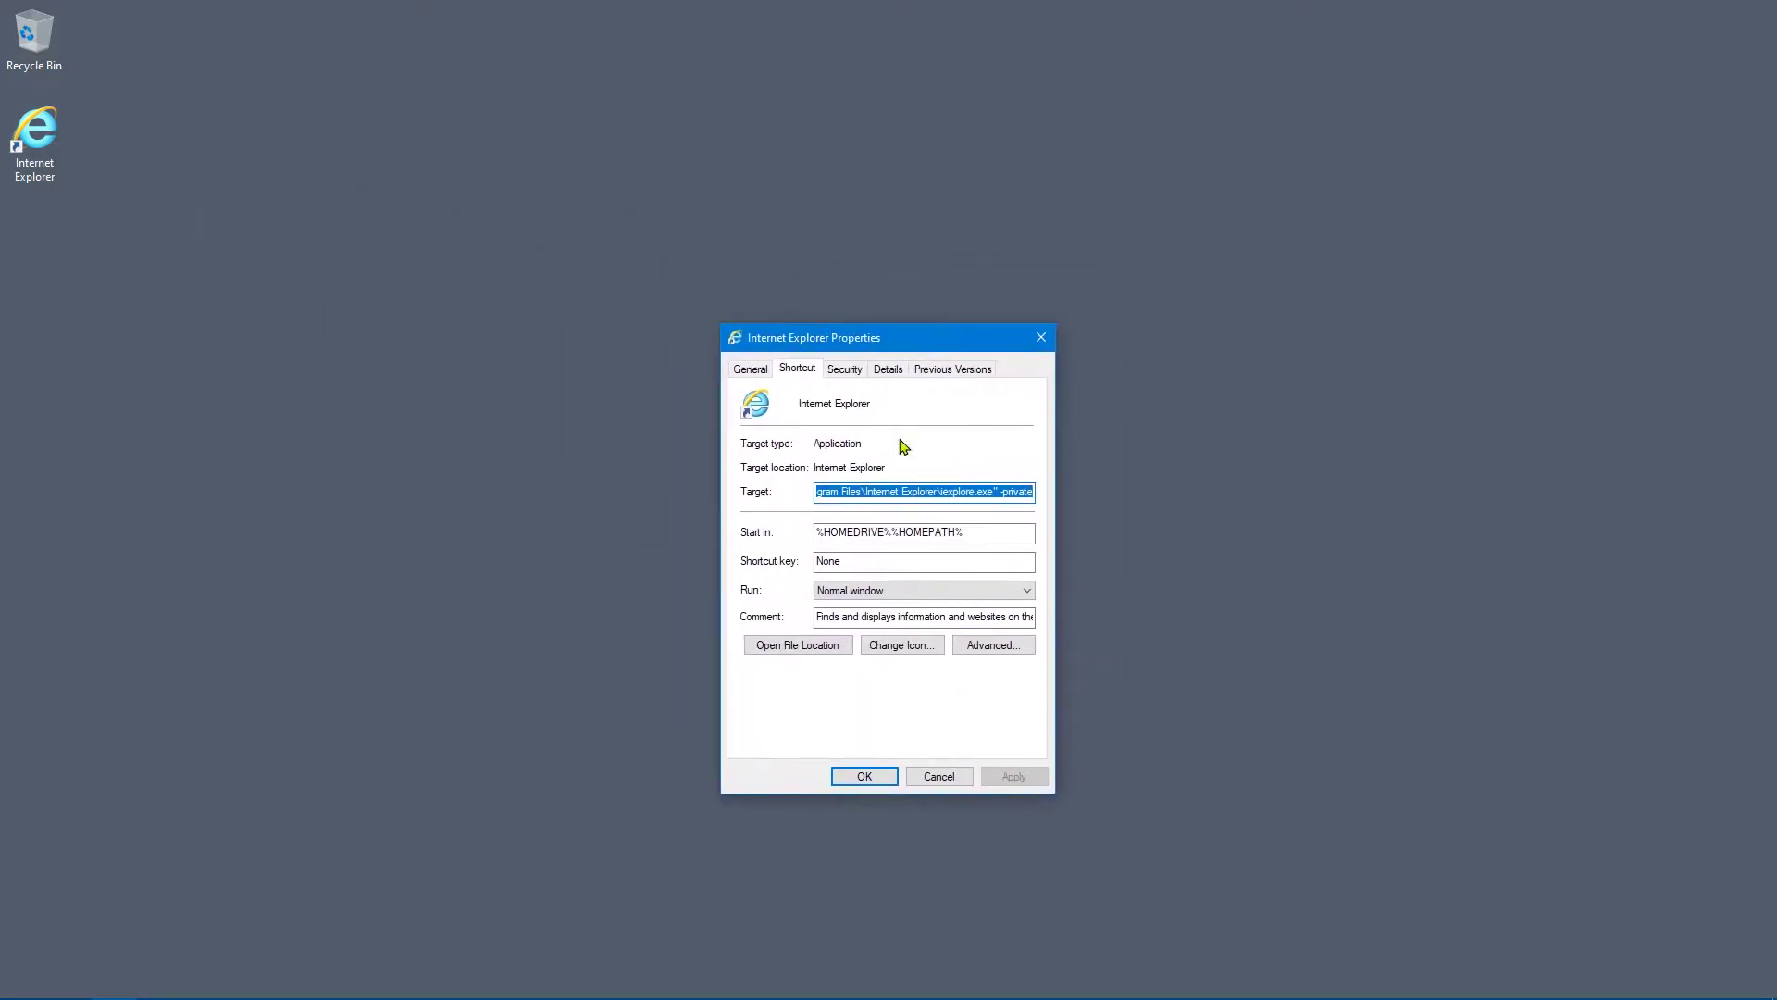
click(918, 493)
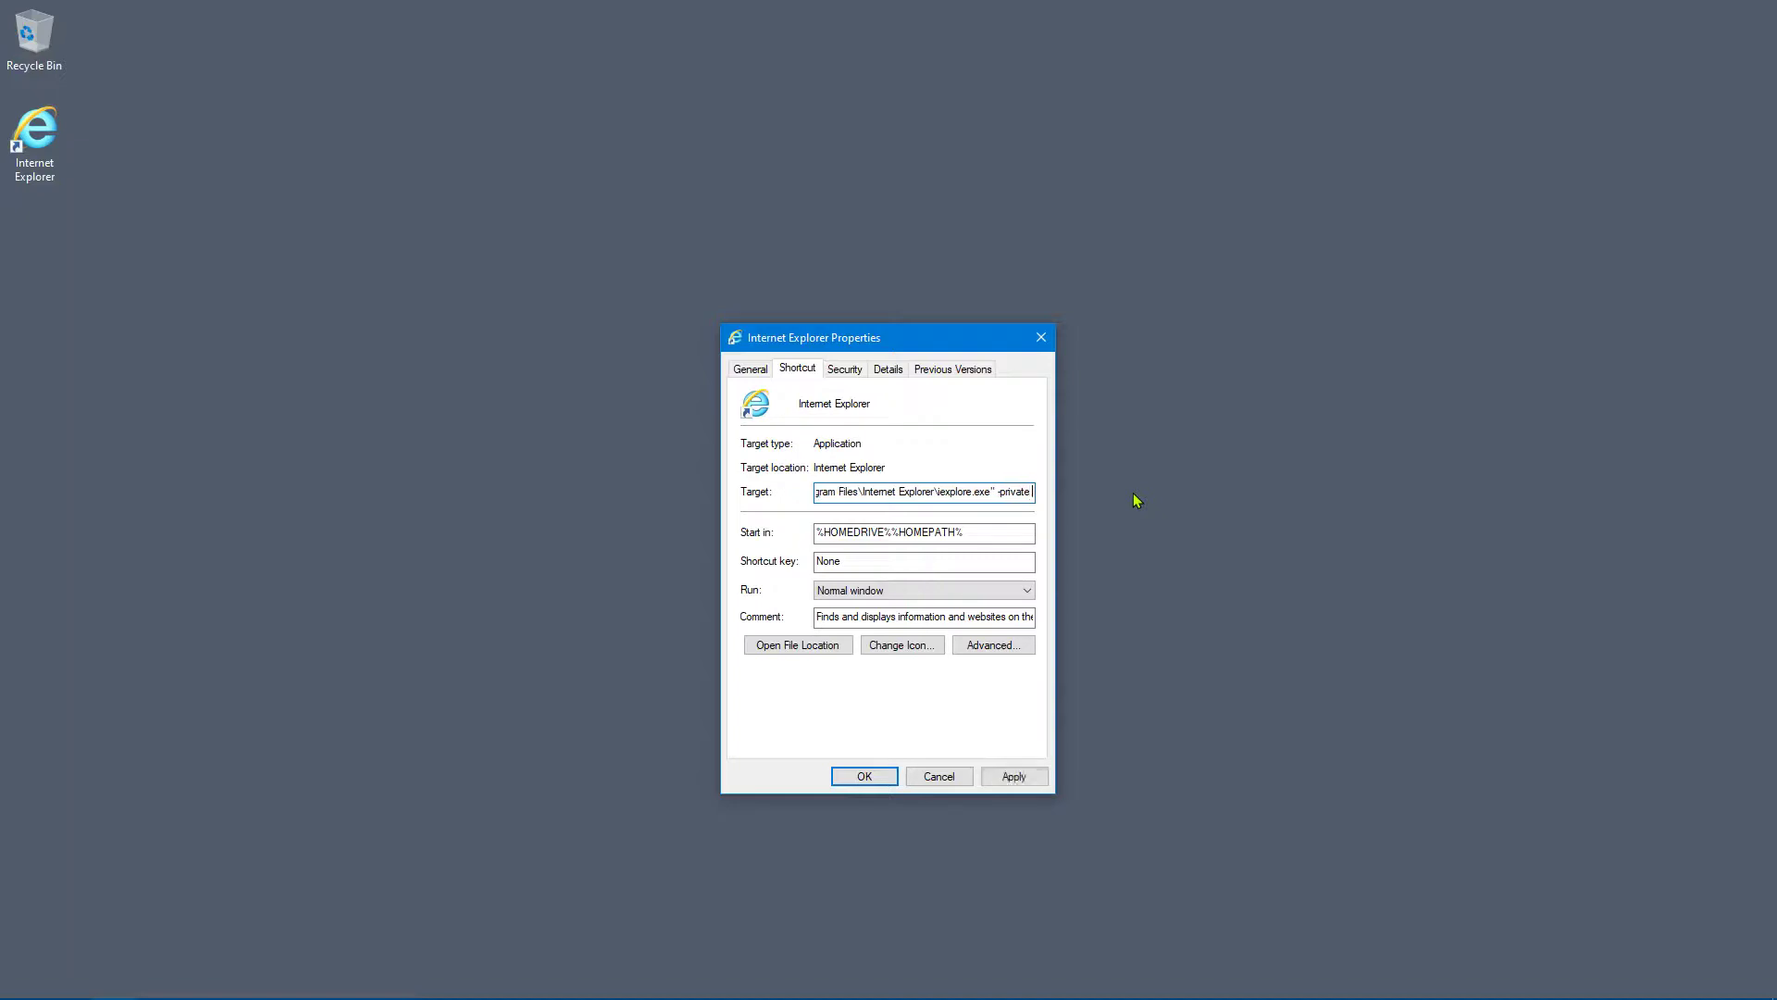
key(ctrl+v)
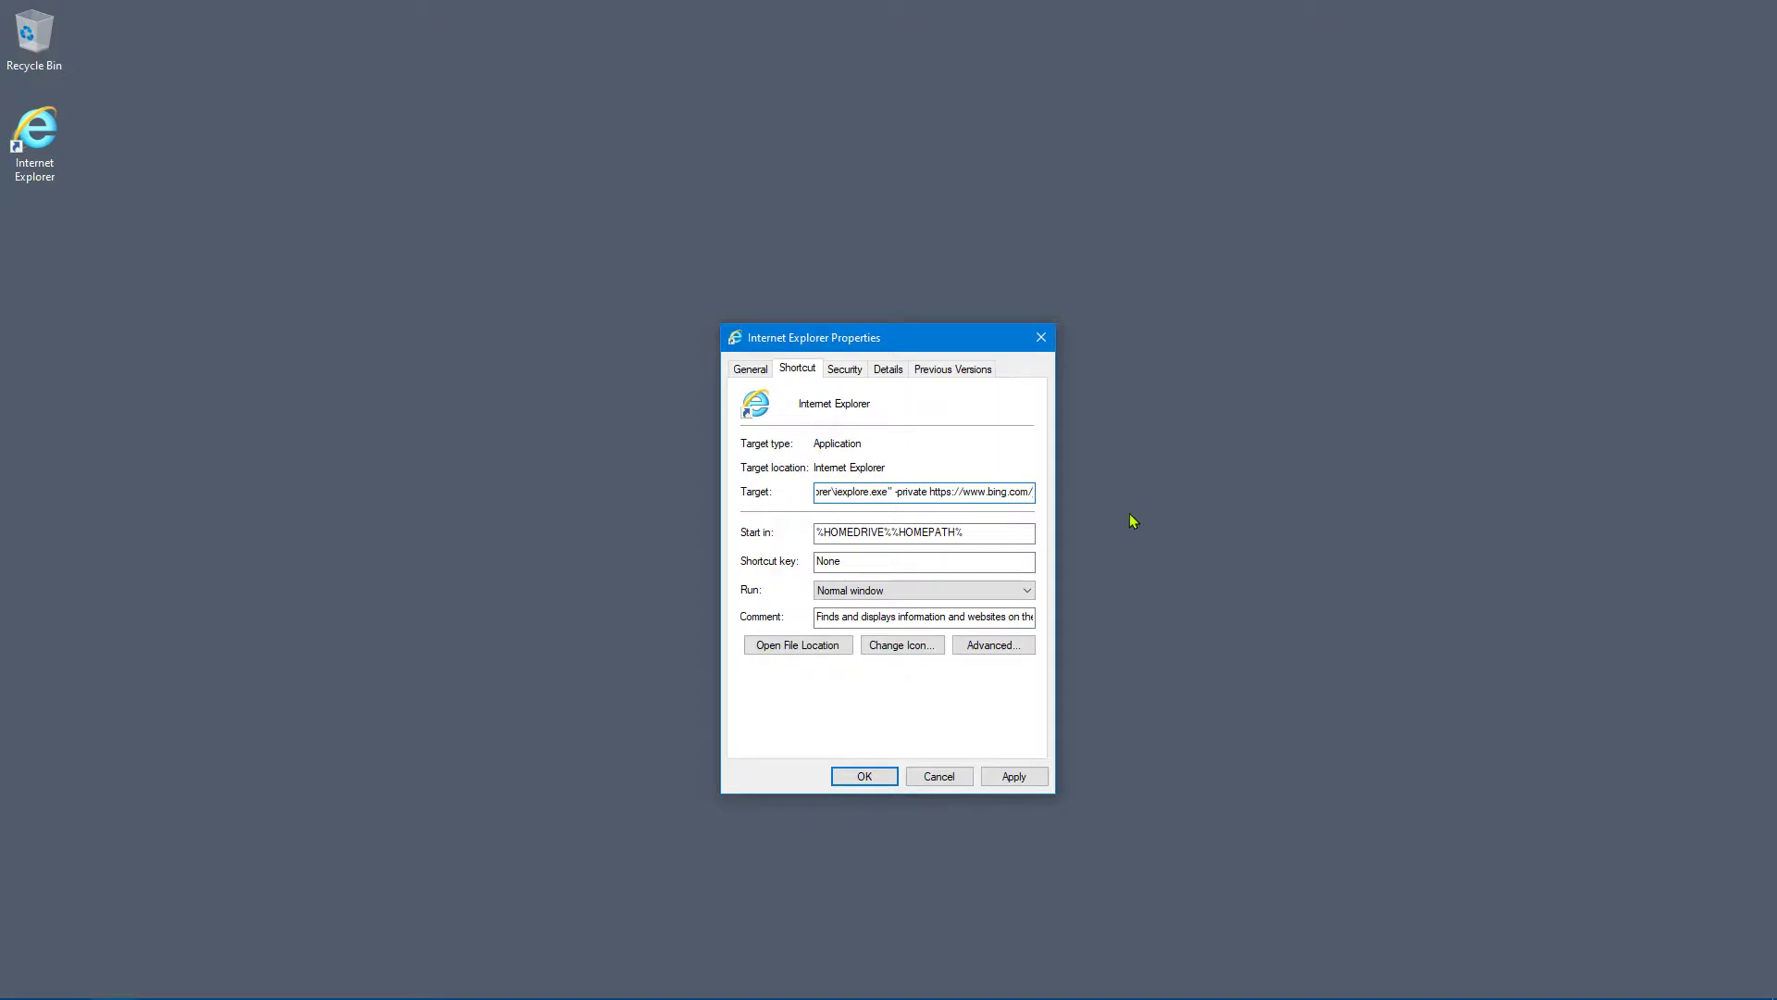
click(886, 778)
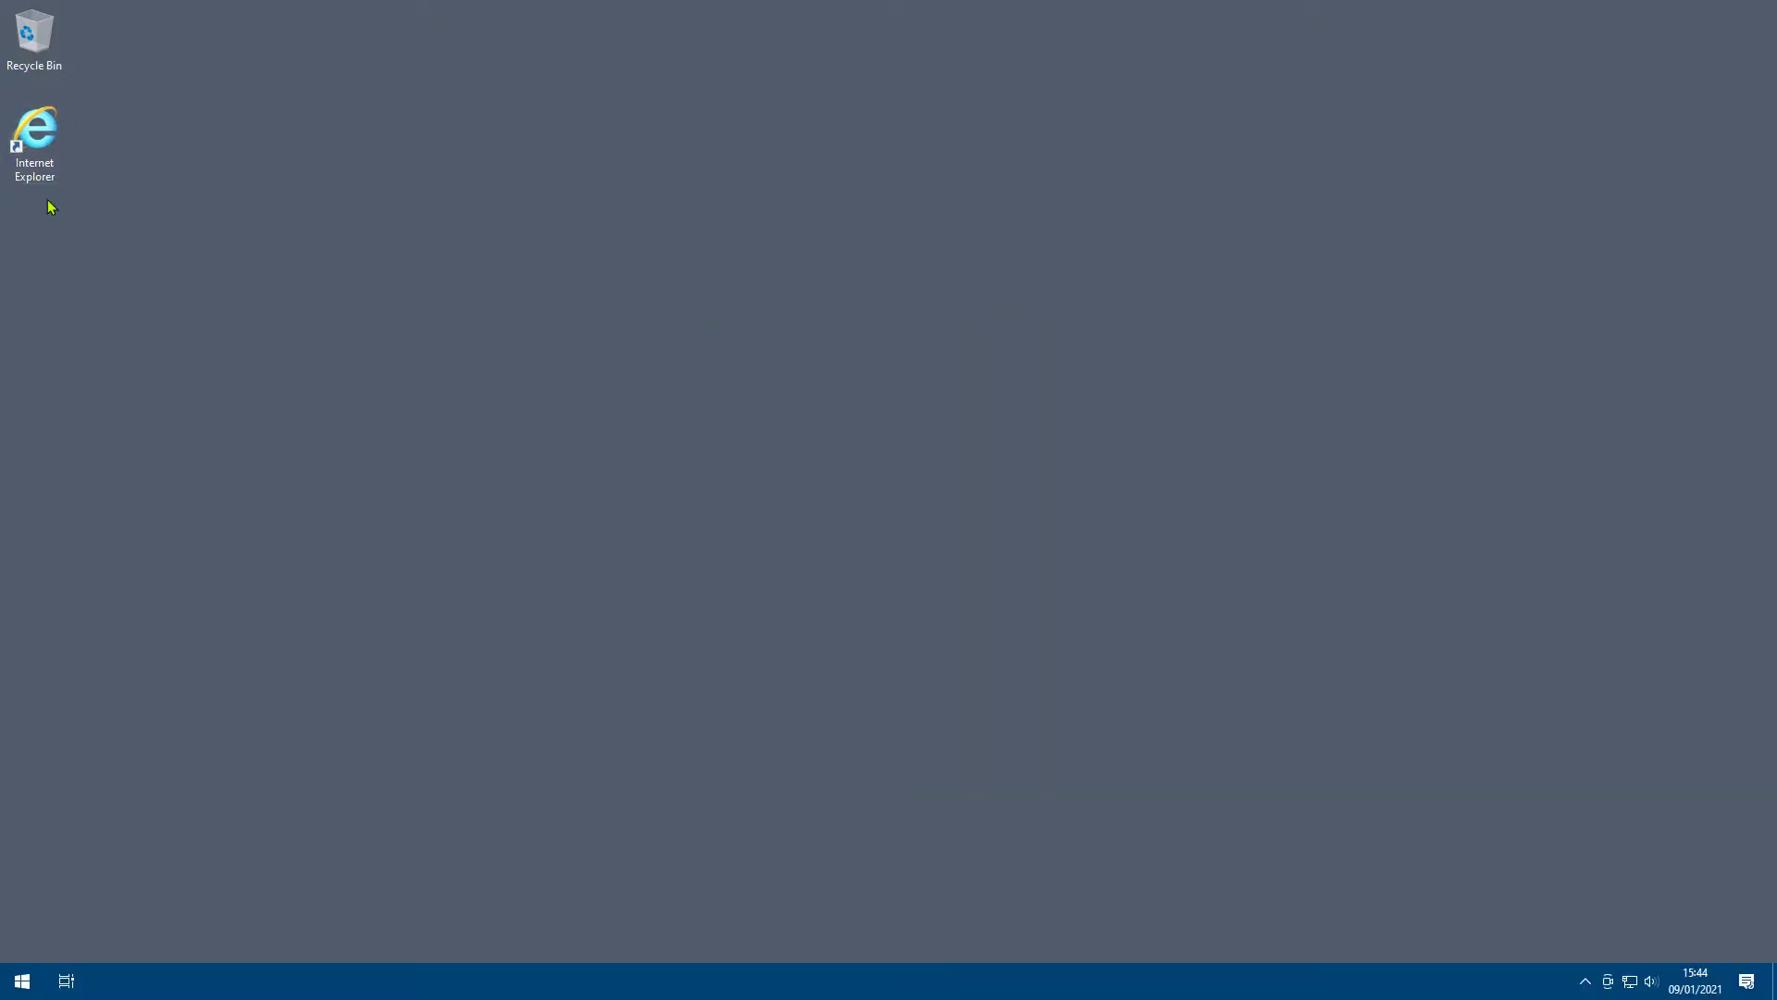
Launch the desktop Internet Explorer shortcut and accept the cookie notice on the Bing home page.
double_click(43, 145)
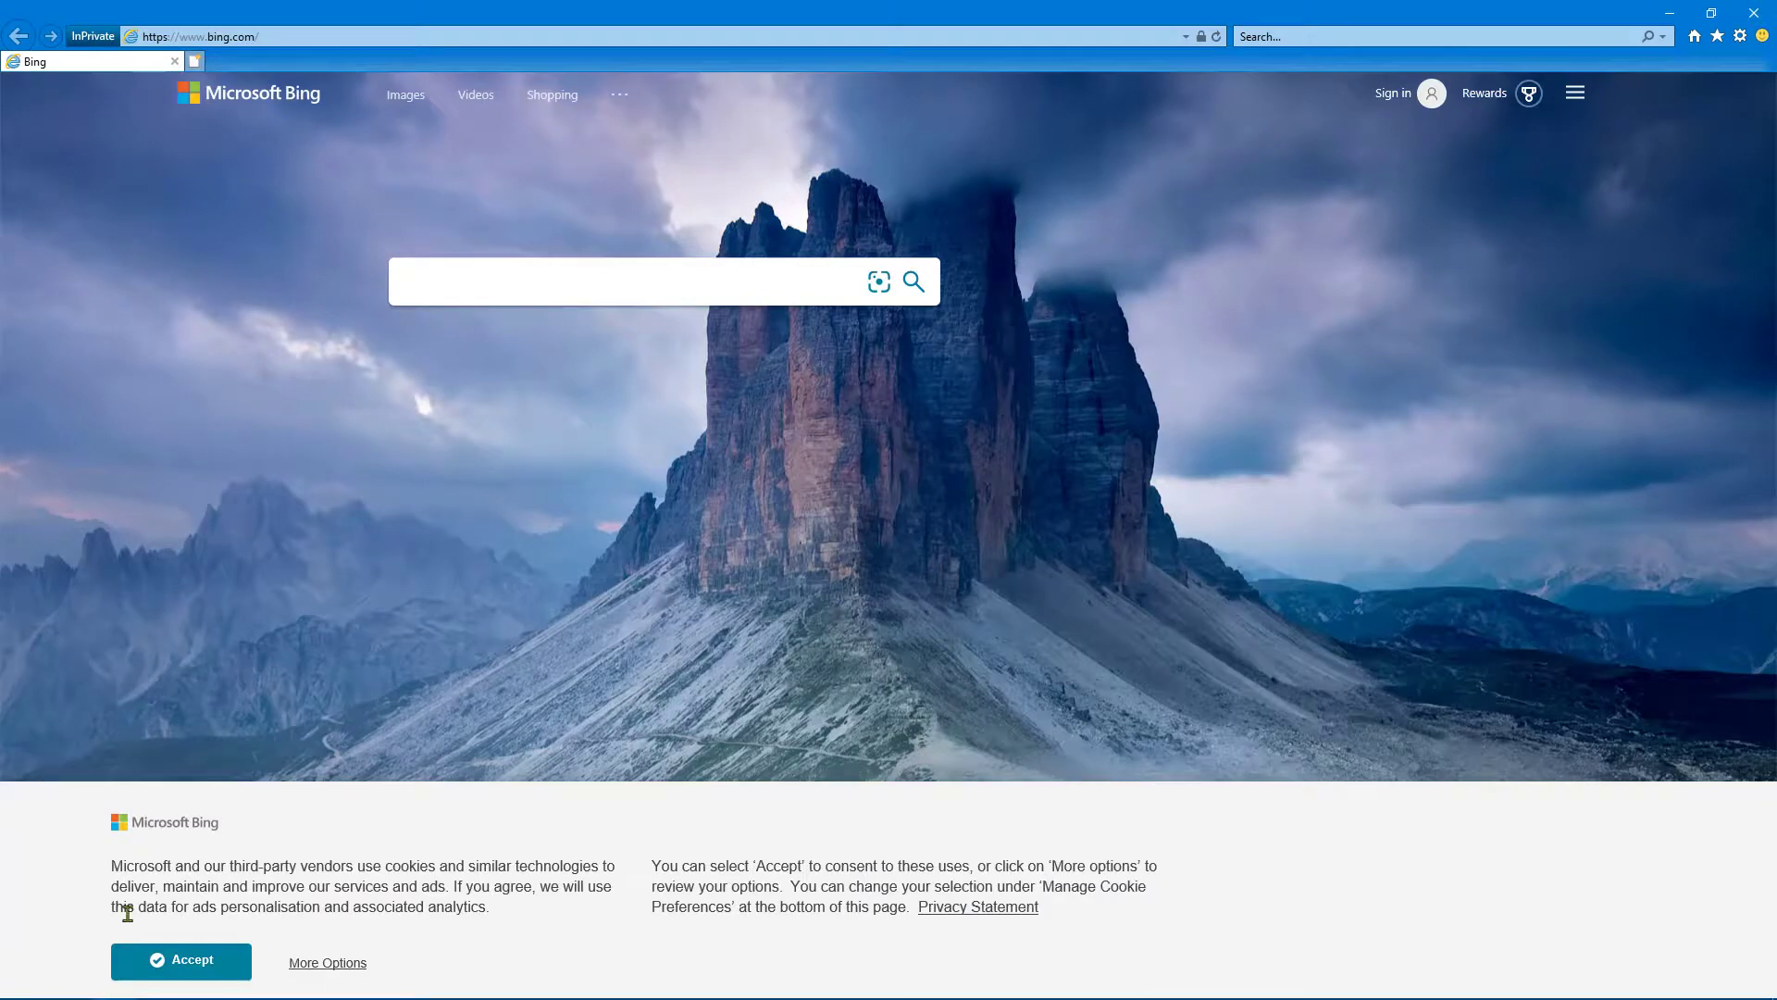
click(151, 958)
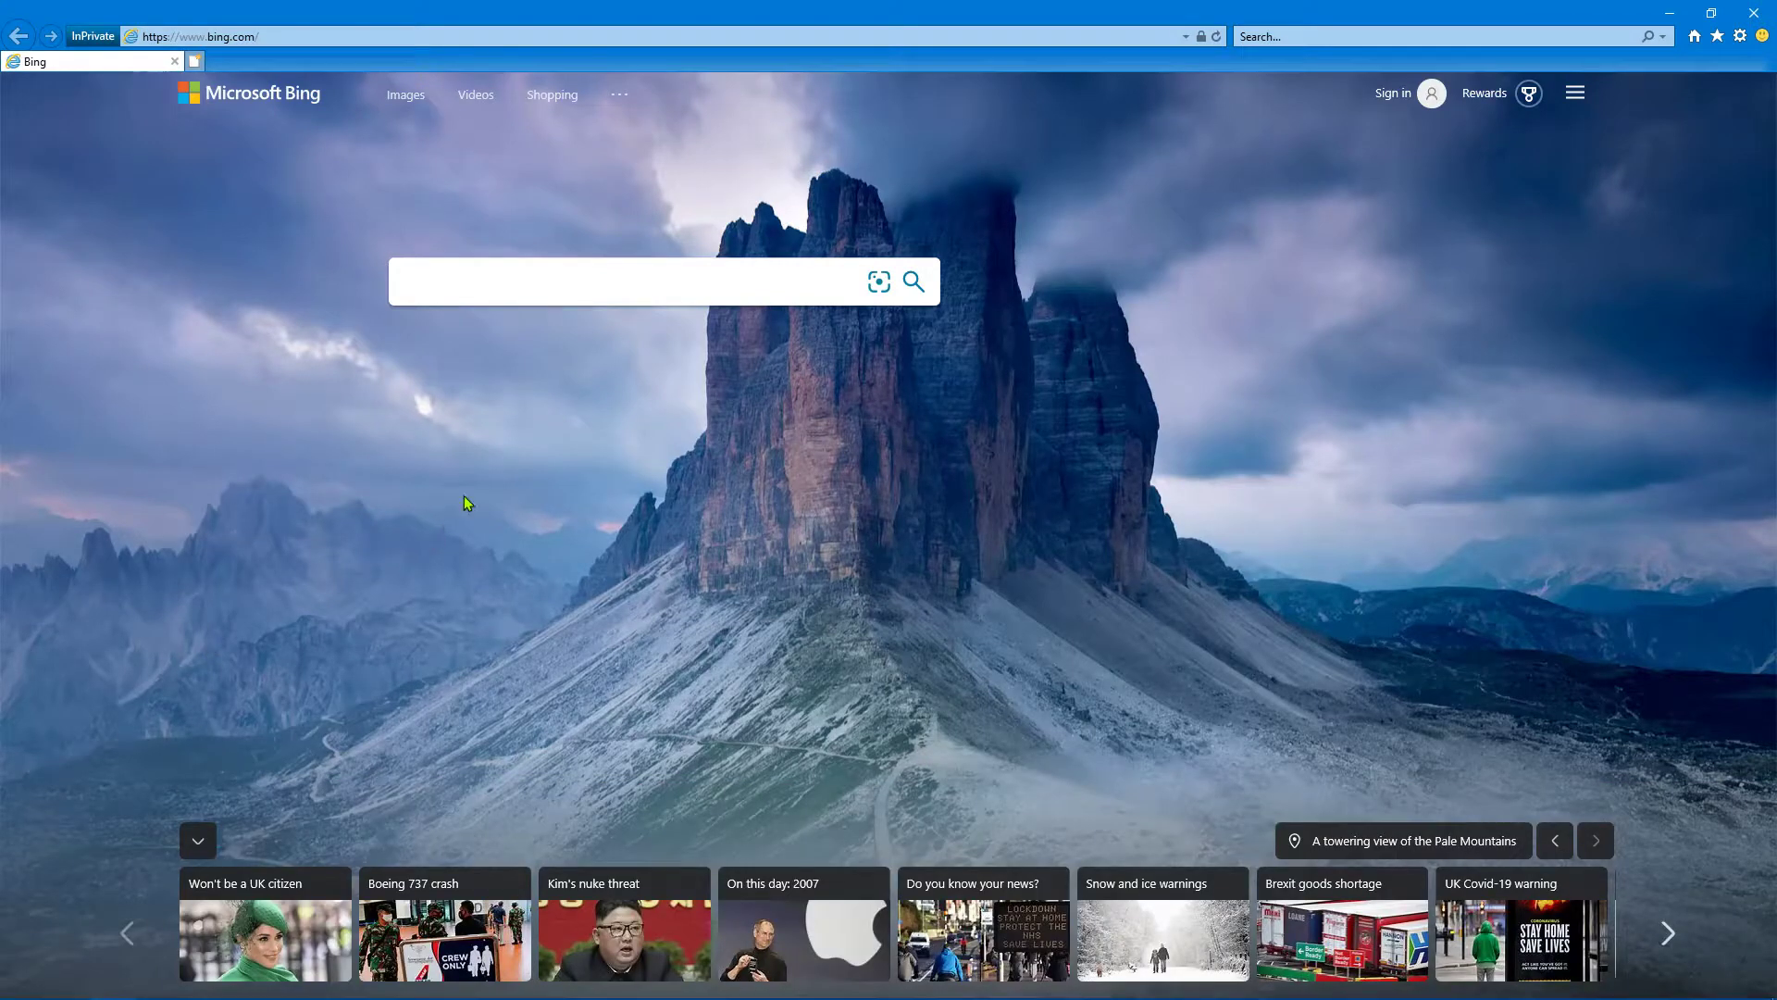
Examine the InPrivate indicator's details in a smaller, widened browser window and close the browser.
click(1711, 13)
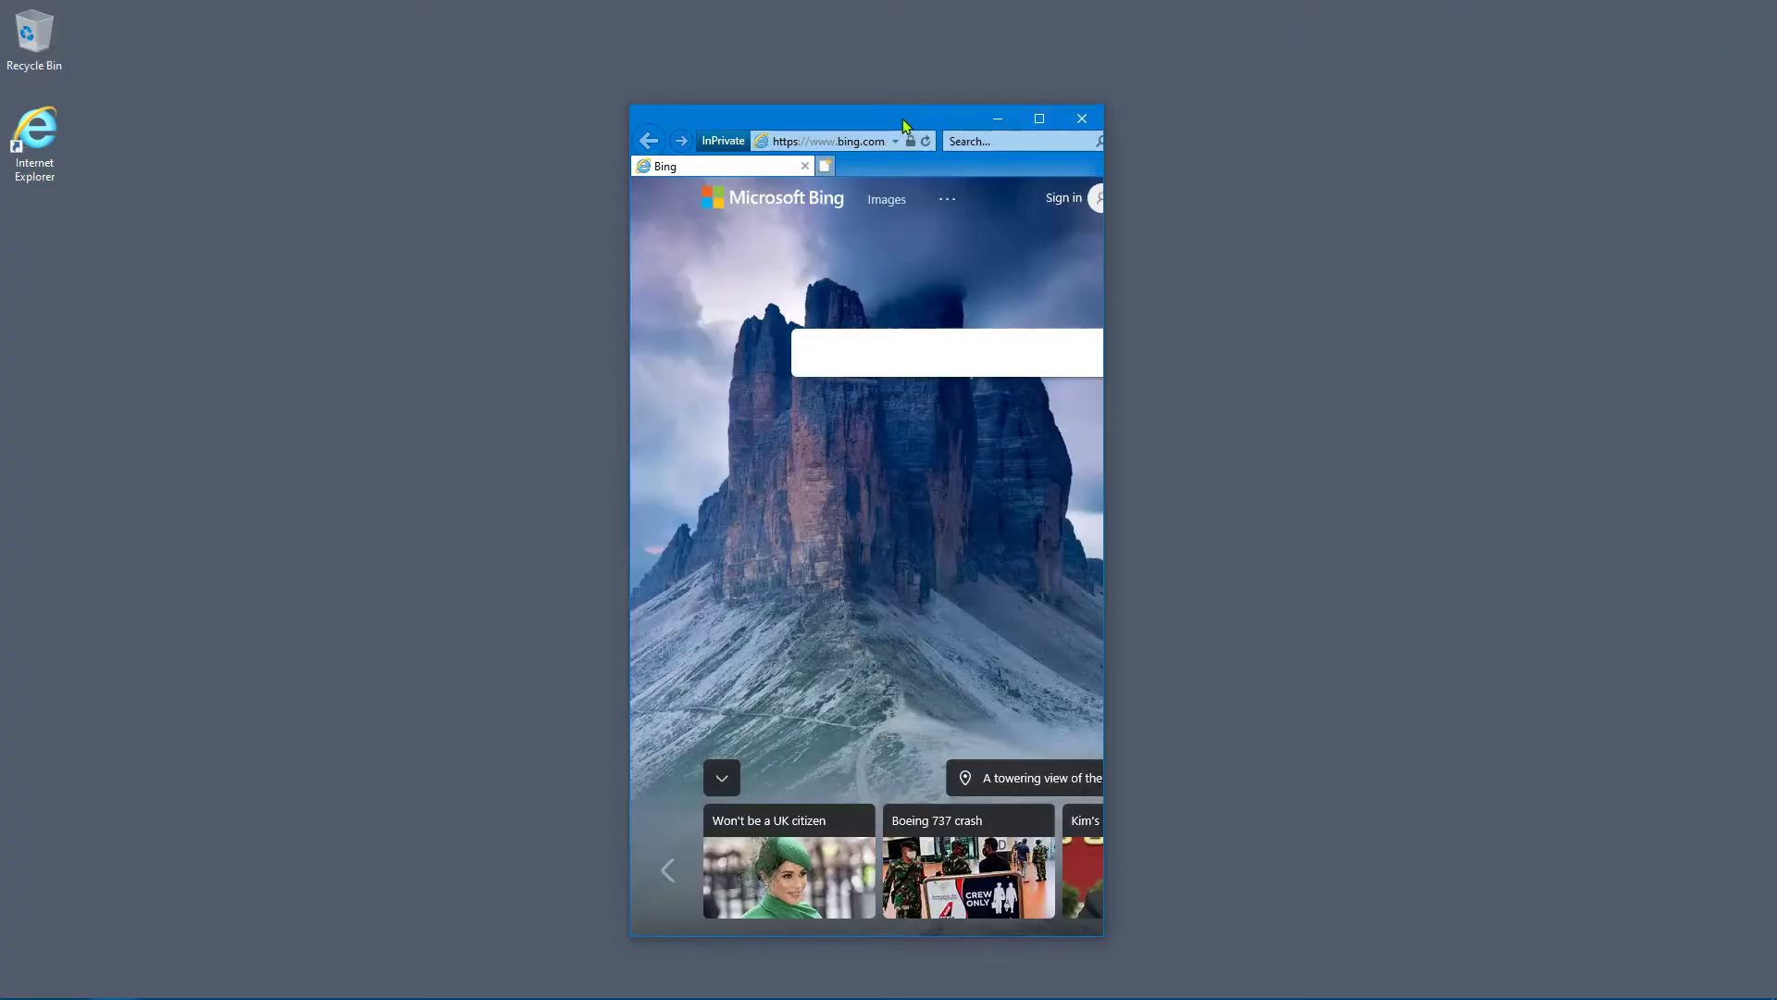
drag(904, 123, 919, 237)
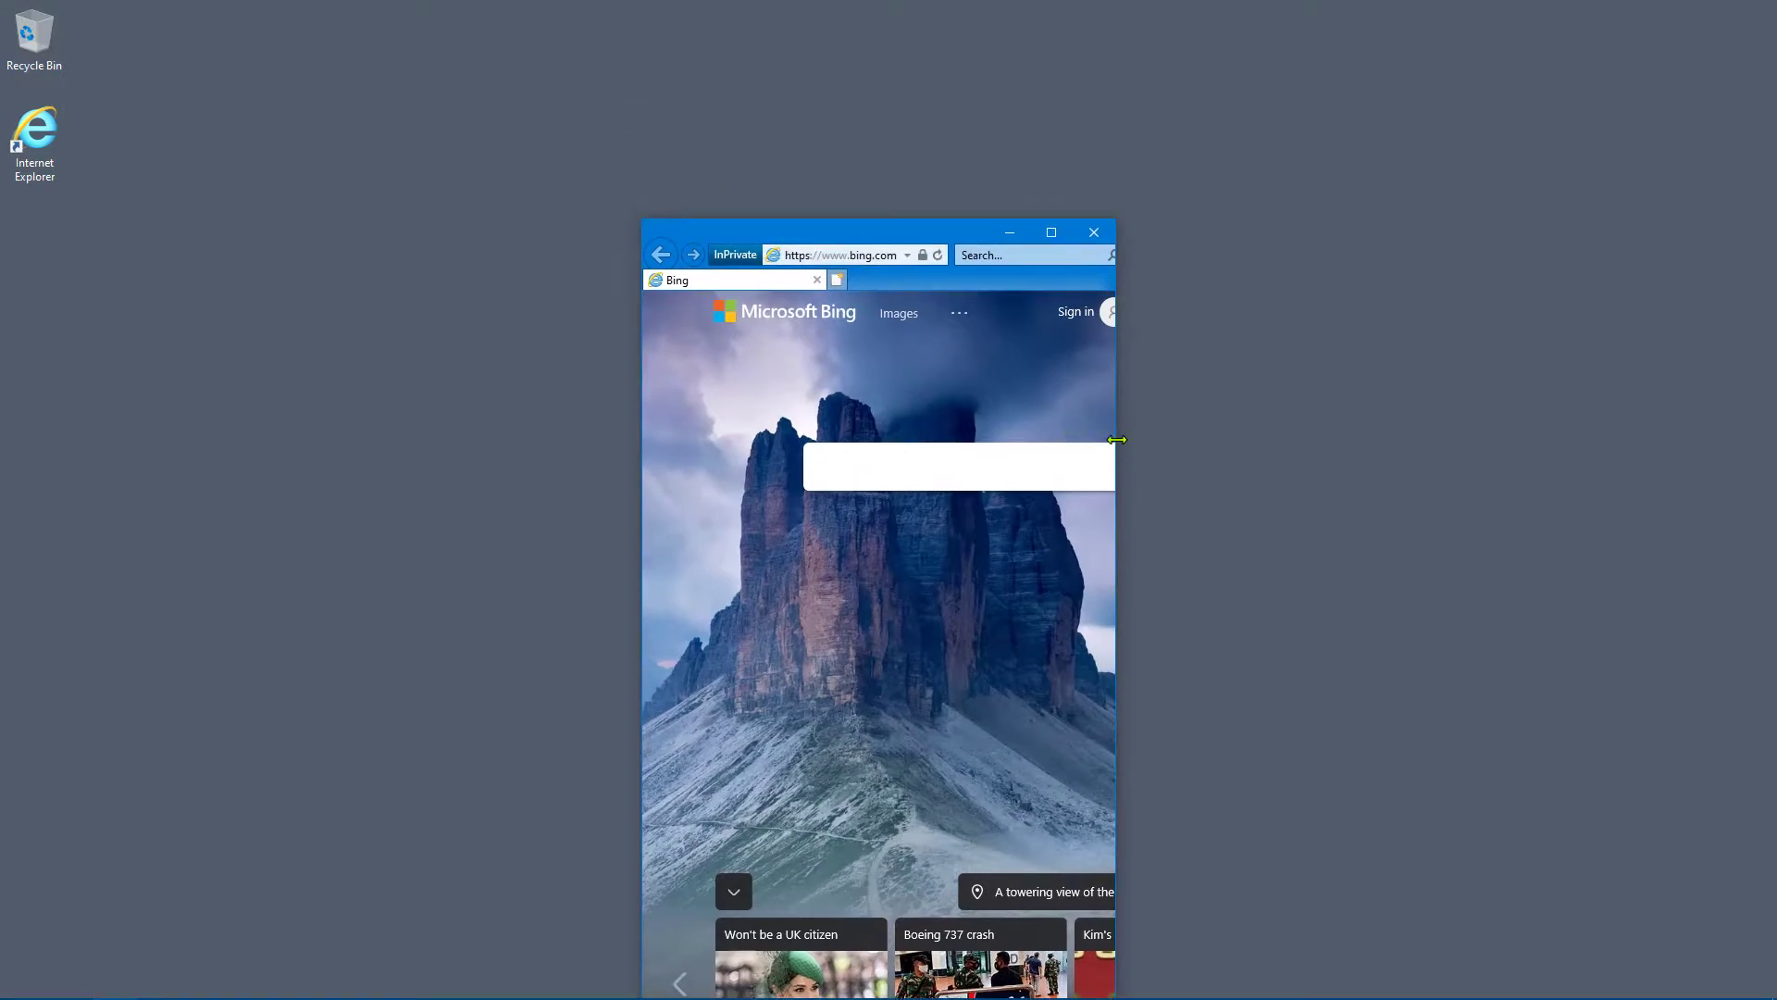
drag(1114, 447, 1668, 476)
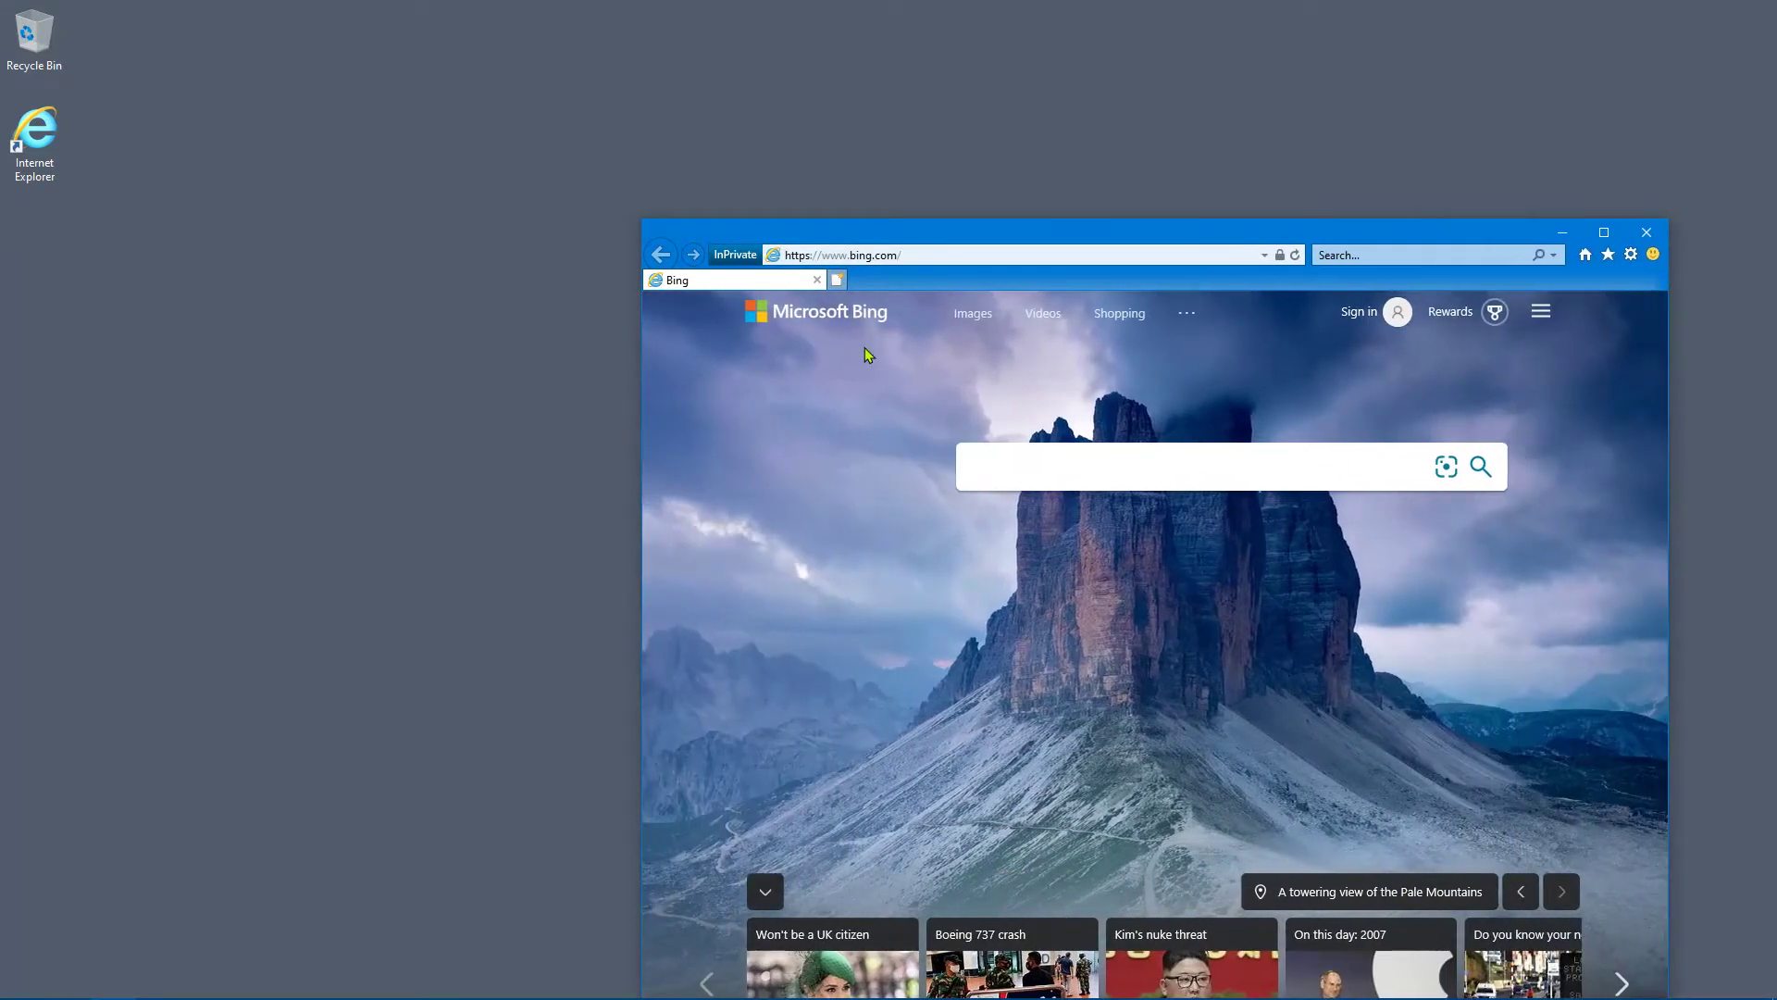
click(732, 257)
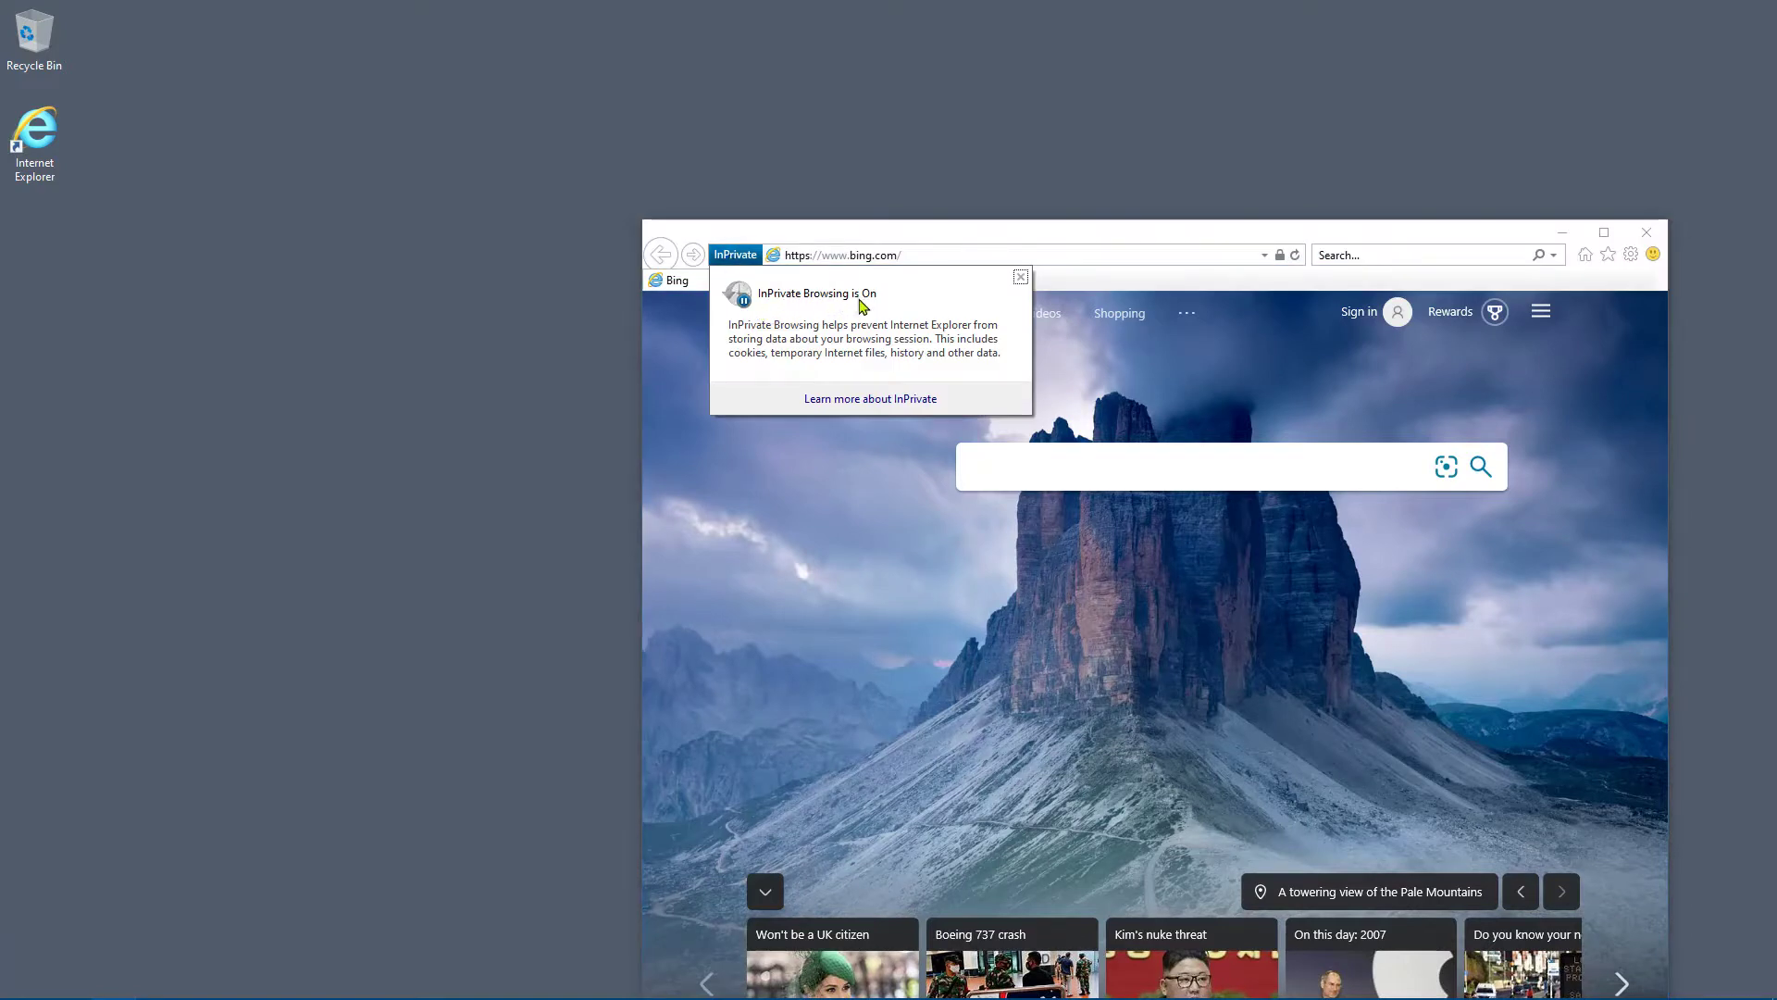
click(843, 630)
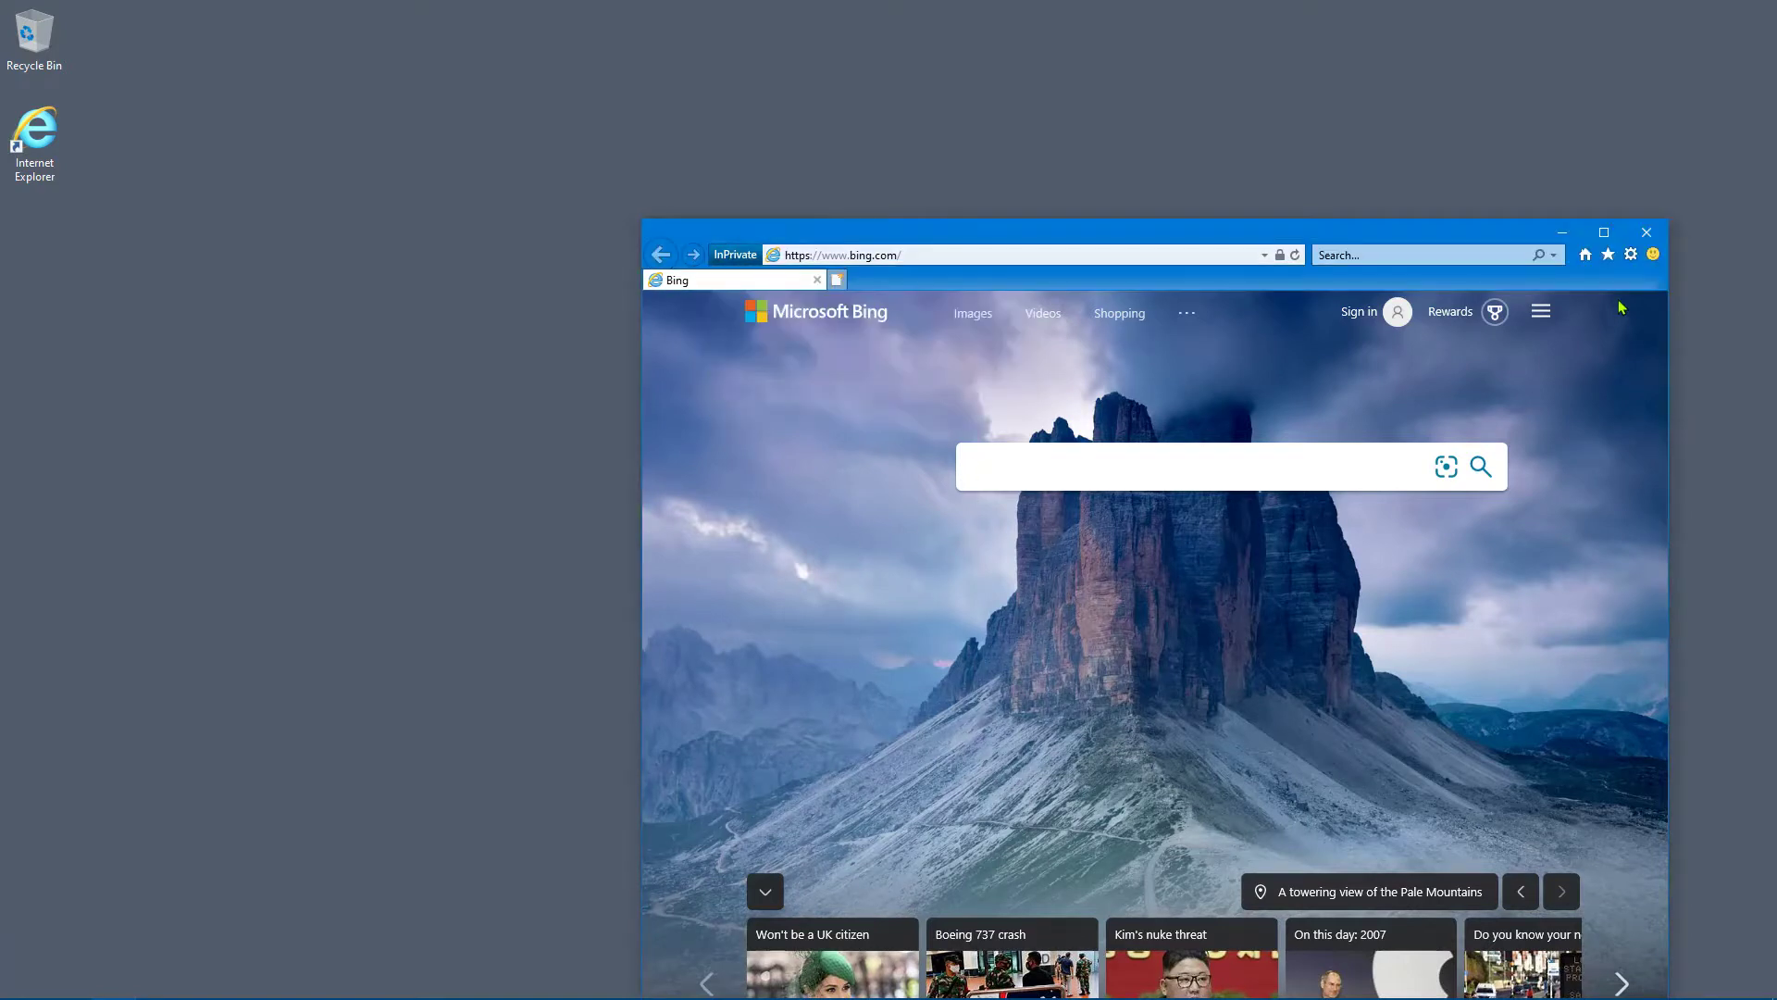
click(1604, 232)
click(1754, 12)
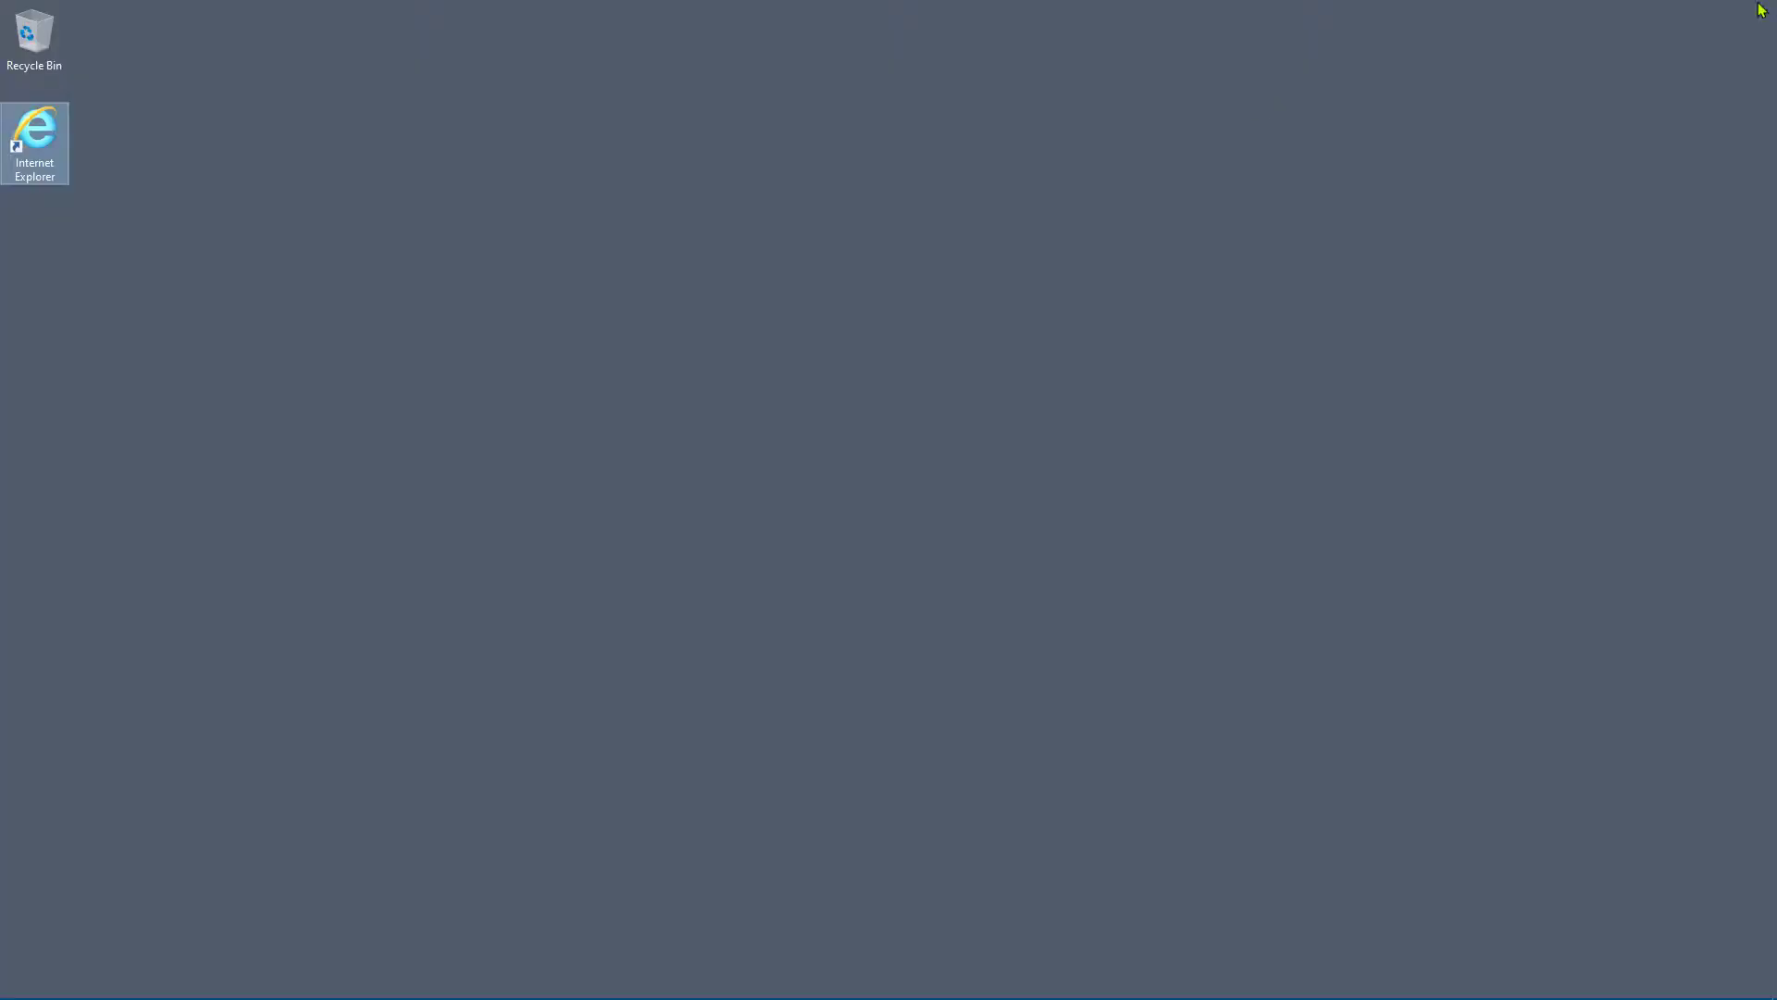